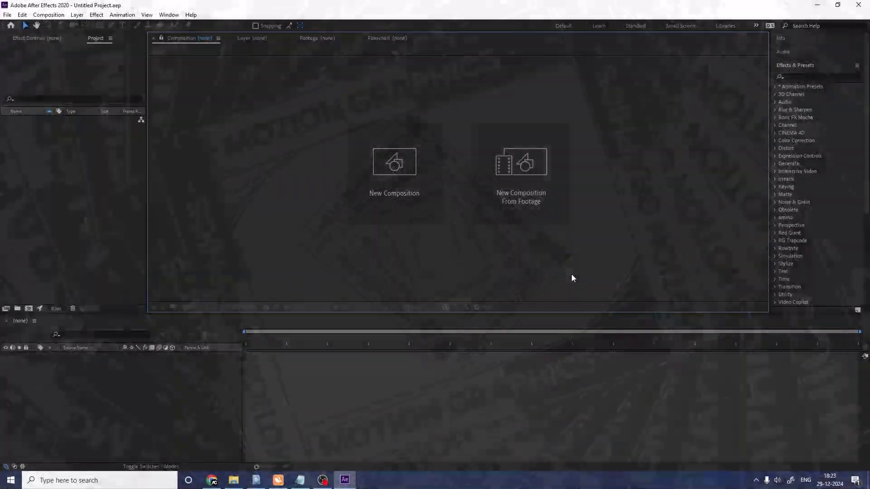
# Start a new composition named Main Animation with a size of 1920 x 1080 px.
pyautogui.click(420, 165)
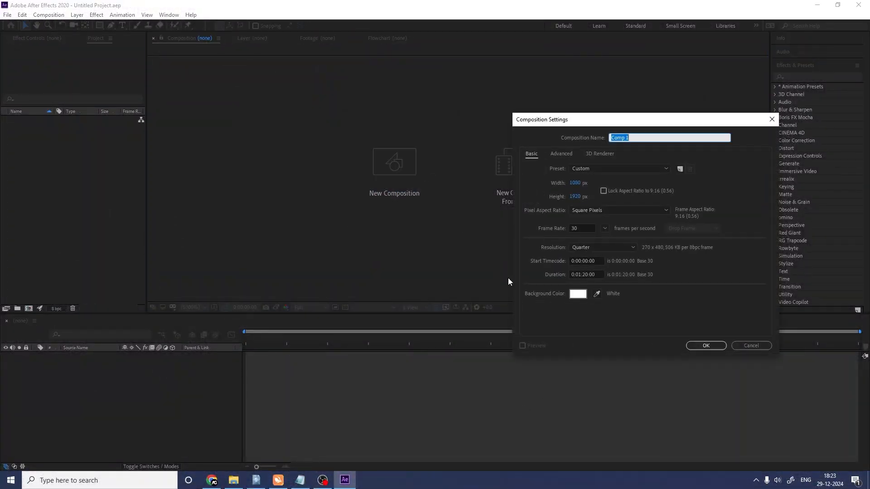
pyautogui.moveTo(607, 125); pyautogui.dragTo(448, 125)
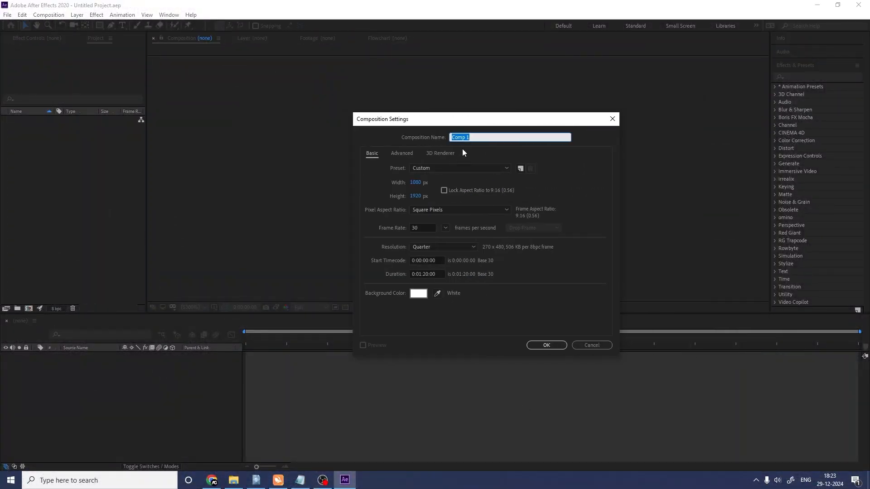
pyautogui.write('Main Animation')
pyautogui.click(415, 182)
pyautogui.write('1920')
pyautogui.press('Tab')
pyautogui.write('10')
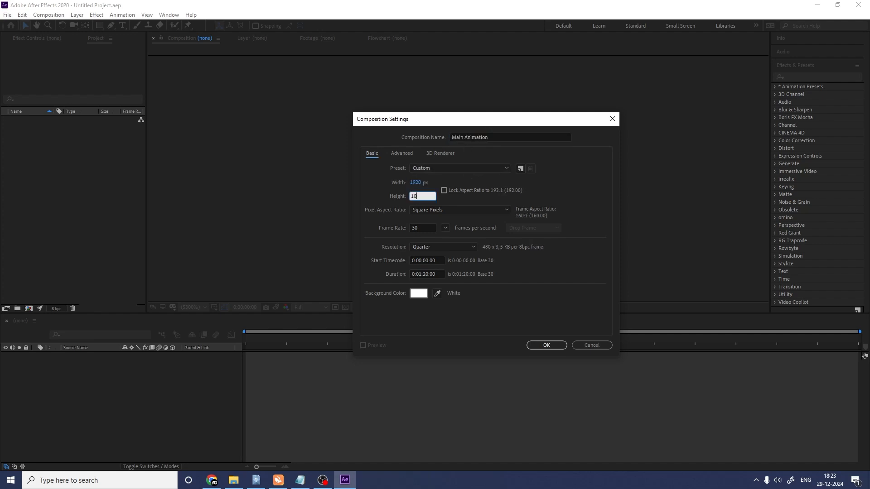
pyautogui.write('80')
# Create the composition with a 30-second duration and turn on its title/action safe guides.
pyautogui.click(420, 274)
pyautogui.write('0')
pyautogui.click(425, 274)
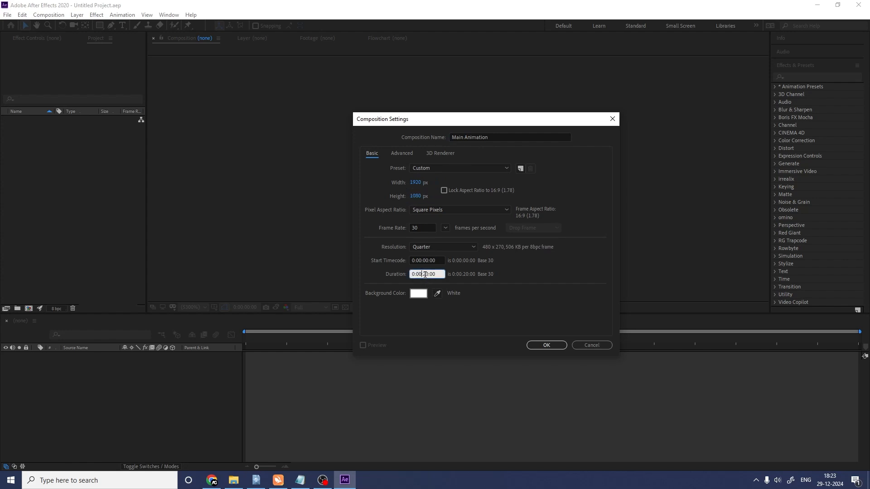
pyautogui.press('BackSpace')
pyautogui.write('0:3')
pyautogui.click(547, 345)
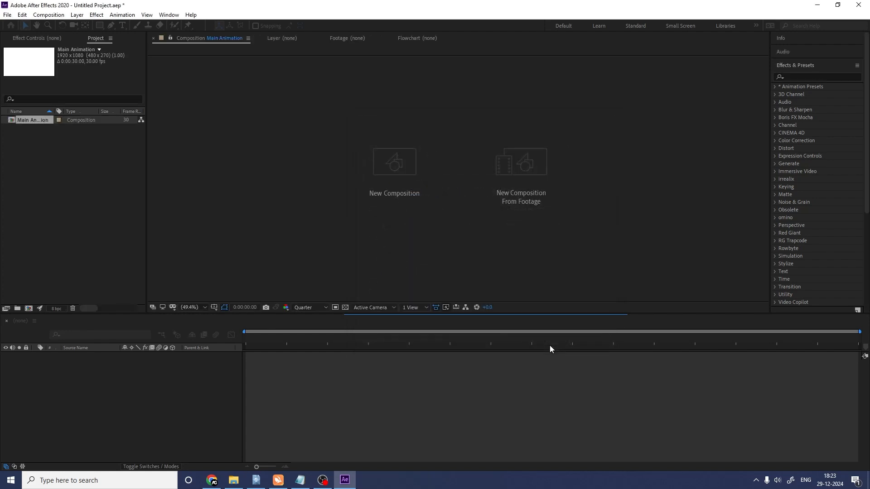
pyautogui.click(216, 308)
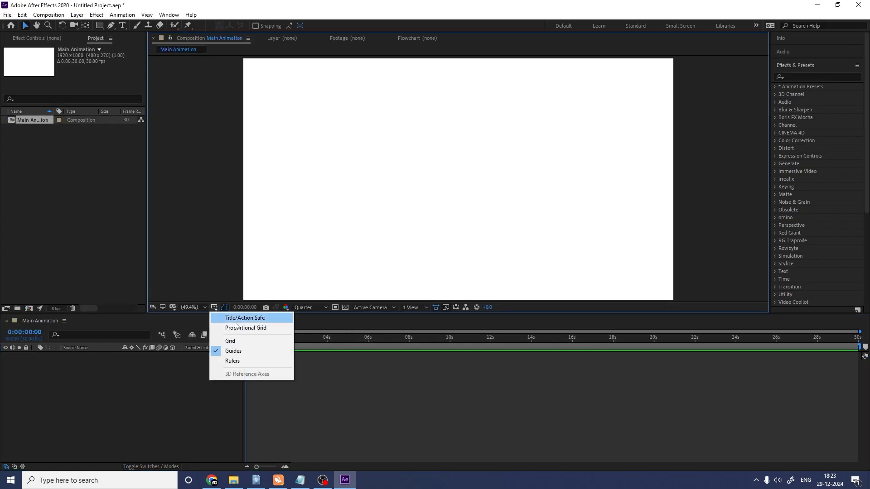
pyautogui.click(257, 318)
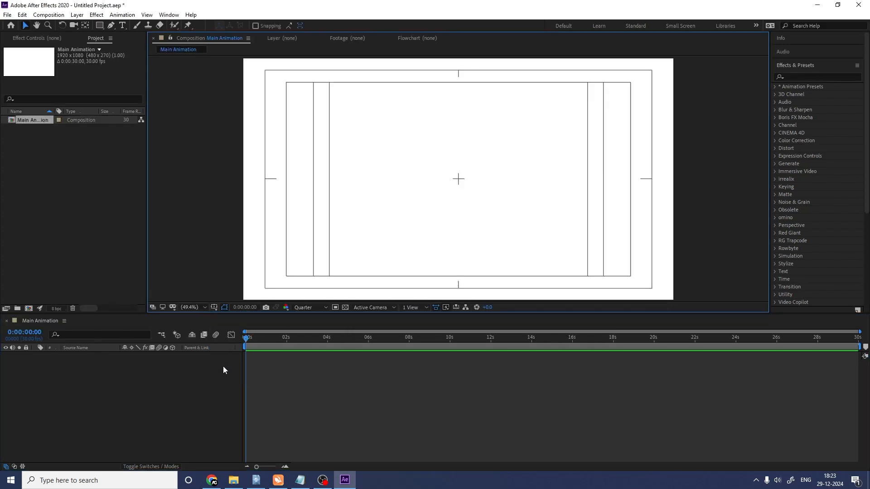
# Create a second composition named Strip, 1000 px wide and 150 px high.
pyautogui.hotkey('ctrl', 'n')
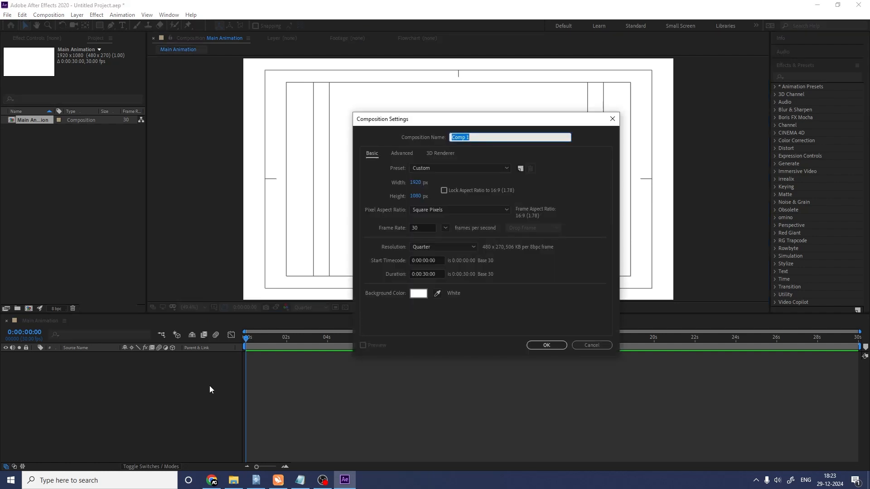
pyautogui.write('Strip')
pyautogui.click(415, 183)
pyautogui.write('1000')
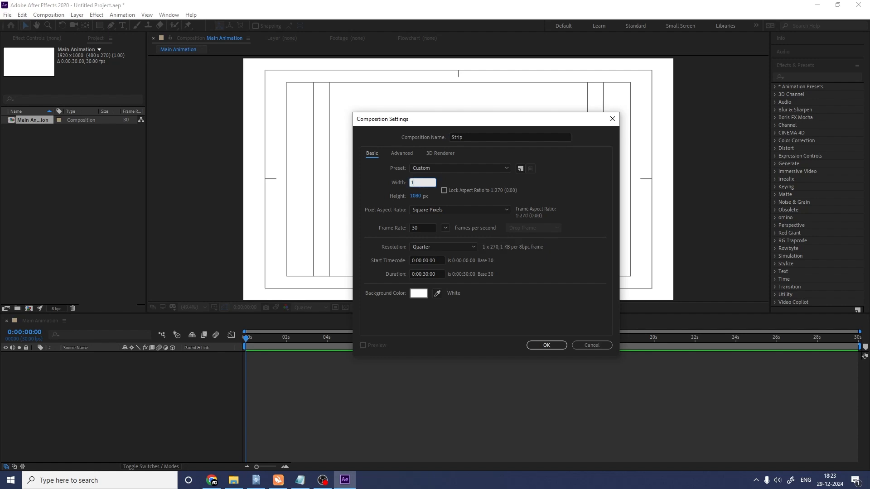
pyautogui.click(415, 196)
pyautogui.write('150')
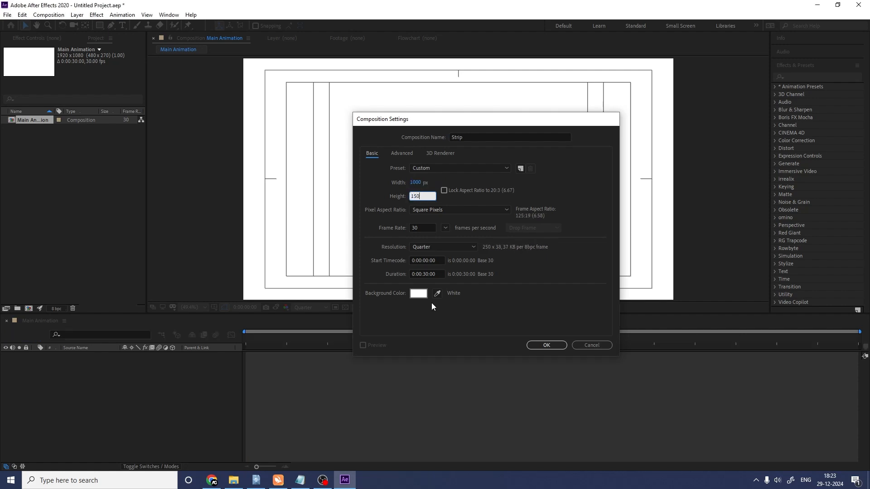
pyautogui.press('Return')
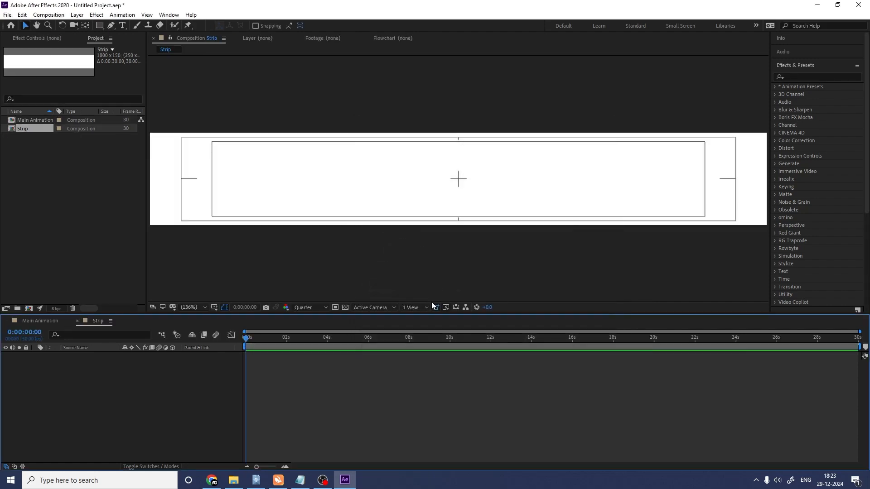
# Add a locked white solid at composition size to Strip and set the preview resolution to Full.
pyautogui.hotkey('ctrl', 'y')
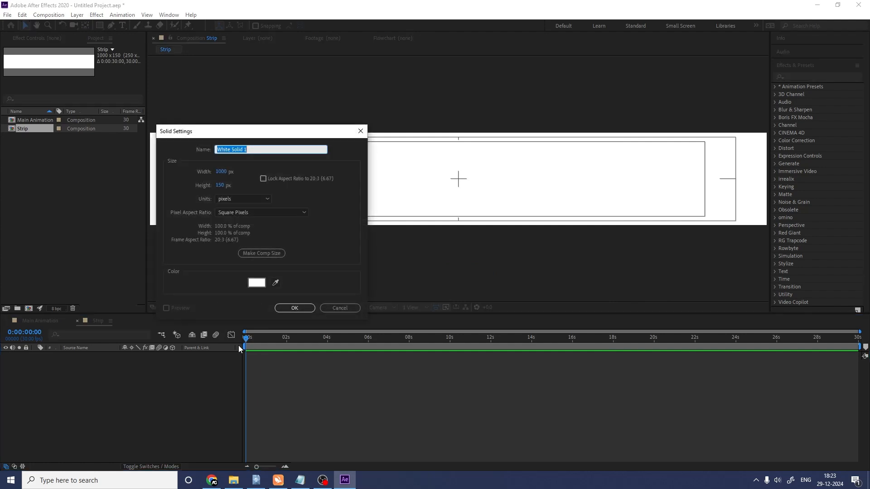
pyautogui.press('Return')
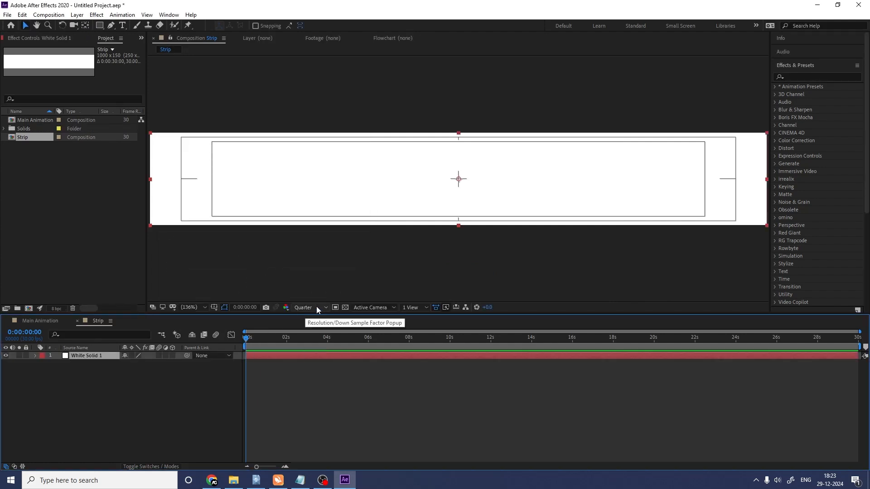
pyautogui.click(316, 306)
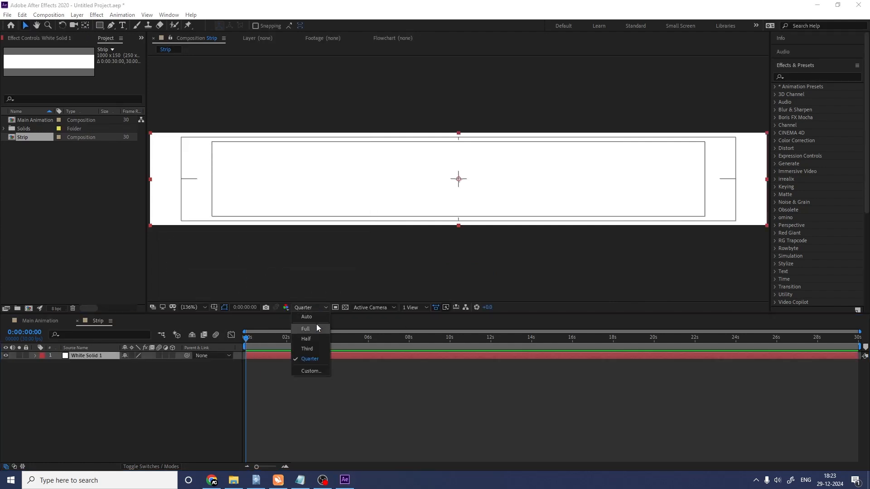
pyautogui.click(316, 325)
pyautogui.click(27, 355)
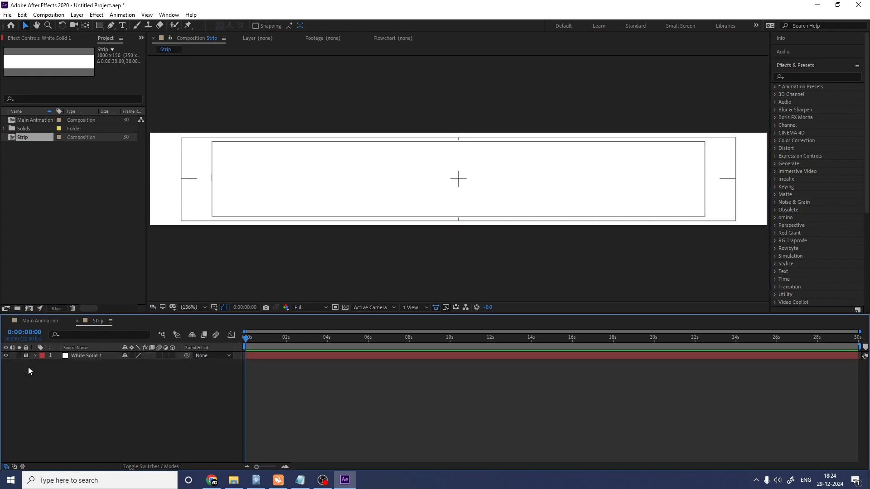
# Set the Rectangle tool to no fill and a black (000000) stroke.
pyautogui.click(100, 25)
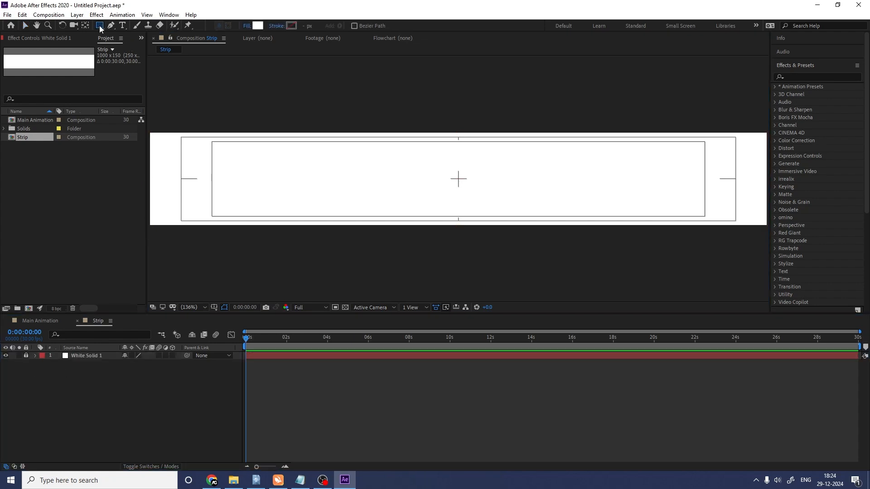
pyautogui.click(247, 26)
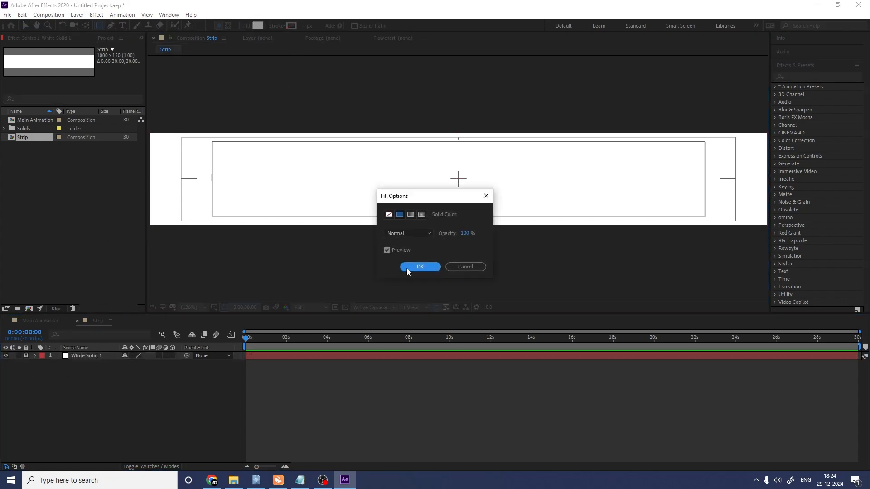
pyautogui.click(385, 214)
pyautogui.click(414, 263)
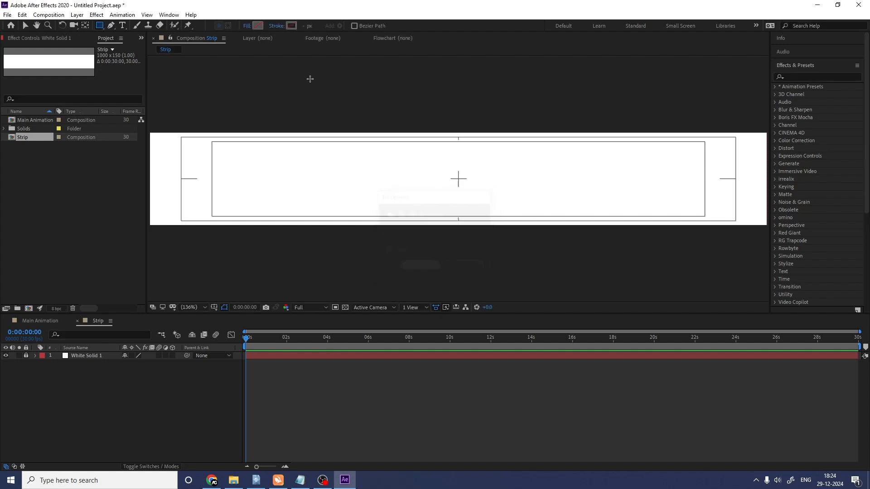
pyautogui.click(291, 26)
pyautogui.write('000000')
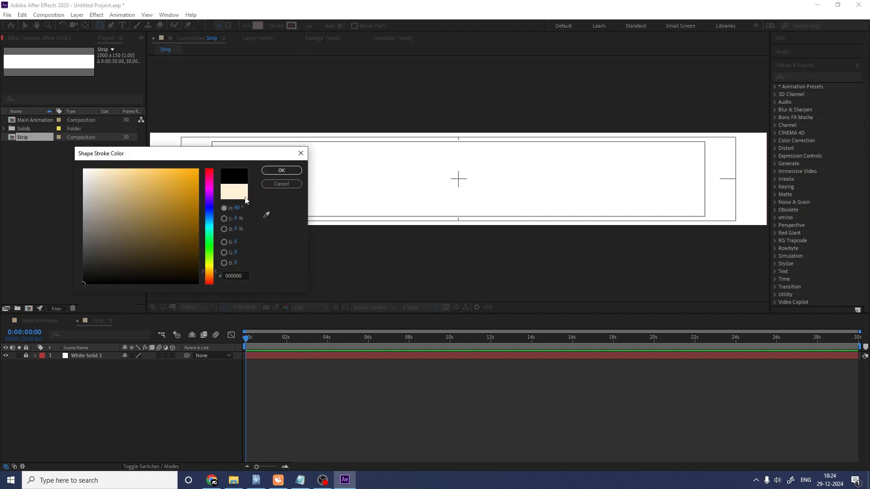
pyautogui.click(279, 170)
# Add a rectangle shape filling the whole Strip composition and set its stroke width to 5 px.
pyautogui.doubleClick(100, 25)
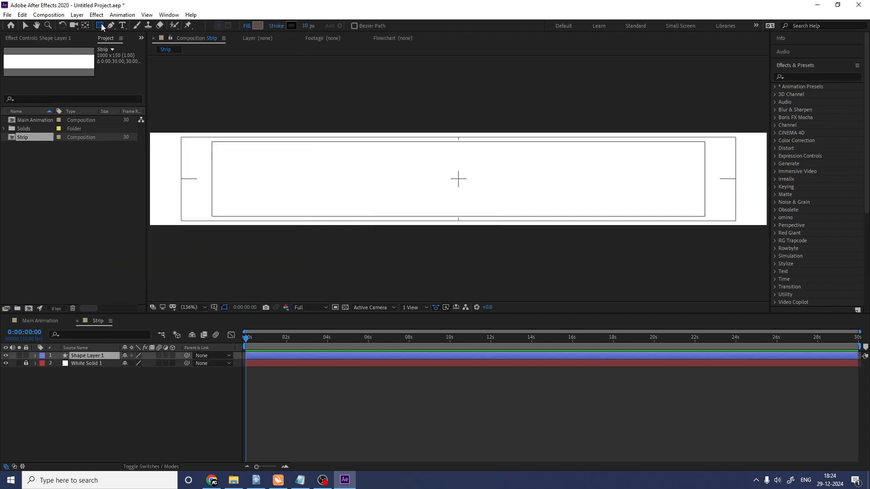
pyautogui.press('v')
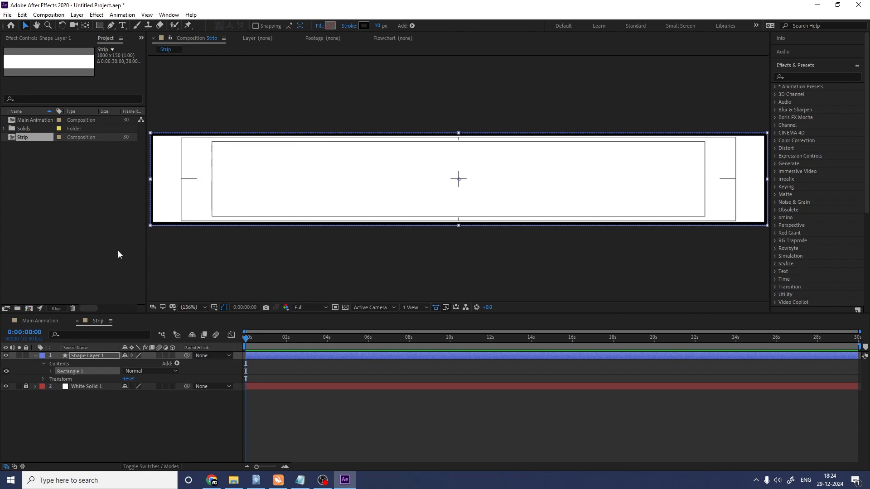
pyautogui.click(379, 26)
pyautogui.write('5')
pyautogui.press('Return')
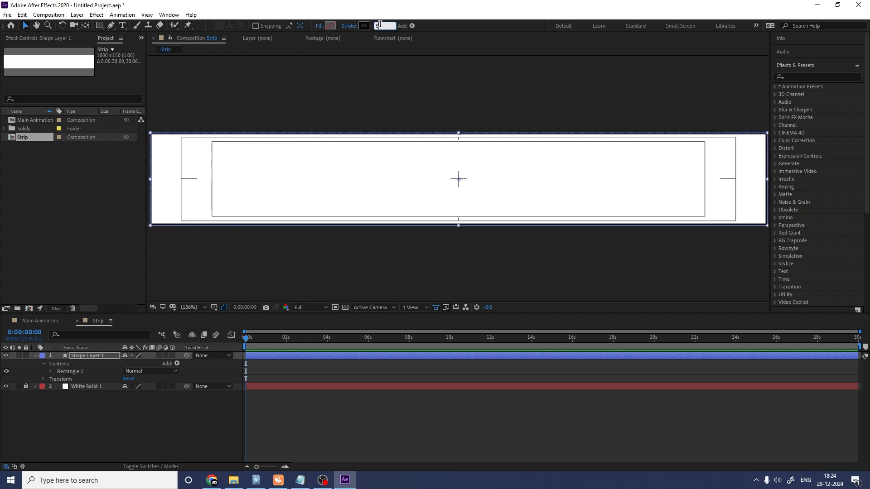
# Unlink the rectangle path's size proportions and reduce its size to 986 x 137, leaving an even margin around the border.
pyautogui.click(50, 371)
pyautogui.click(59, 379)
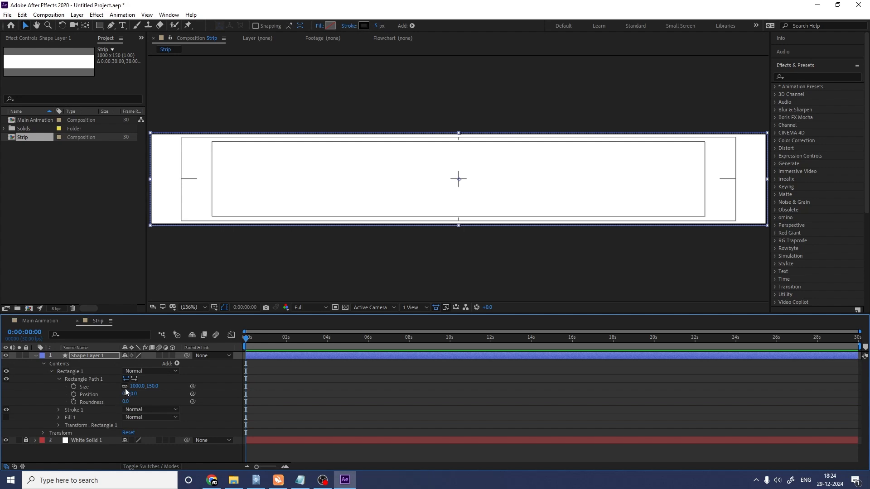
pyautogui.click(125, 388)
pyautogui.press('Num_Lock')
pyautogui.moveTo(140, 388); pyautogui.dragTo(146, 402)
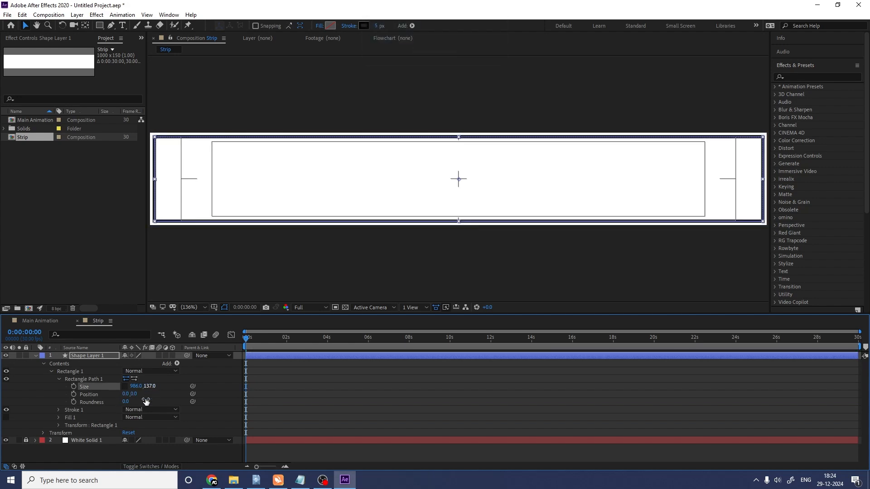
pyautogui.click(36, 355)
pyautogui.click(80, 432)
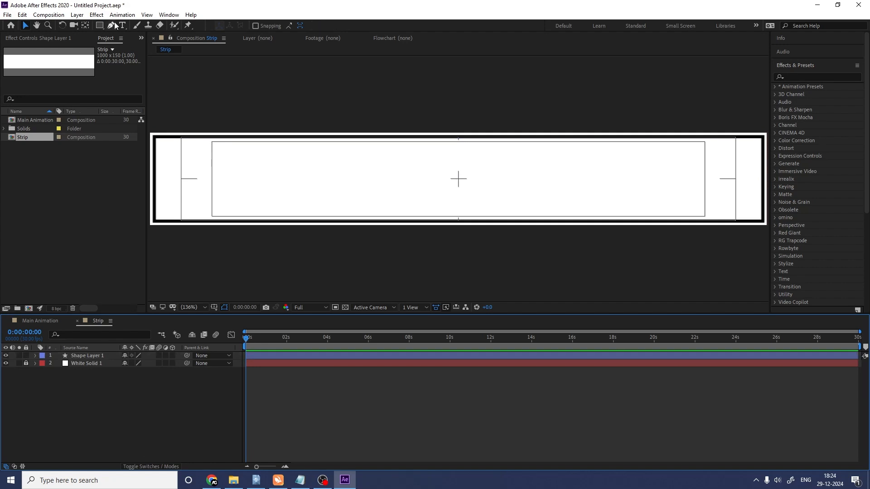
# Add a text layer reading MOTION GRAPHICS inside the strip.
pyautogui.click(122, 25)
pyautogui.click(277, 213)
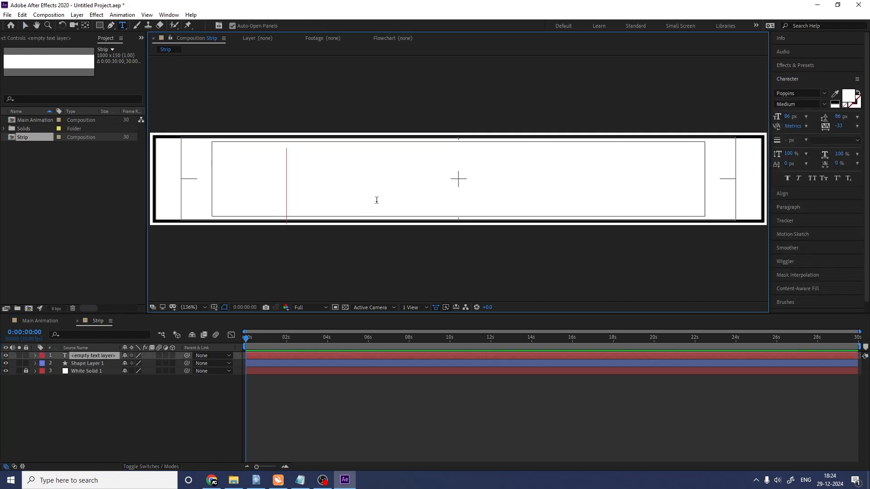
pyautogui.write('MOTION GR')
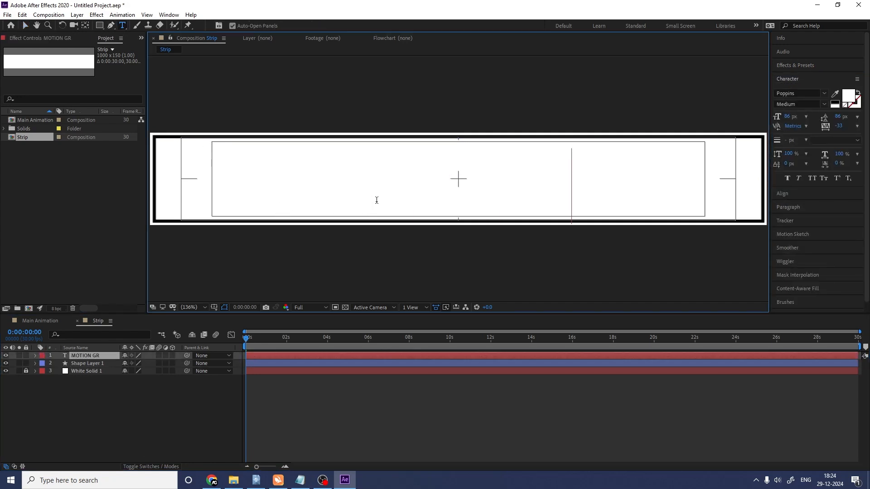
pyautogui.write('APHICS')
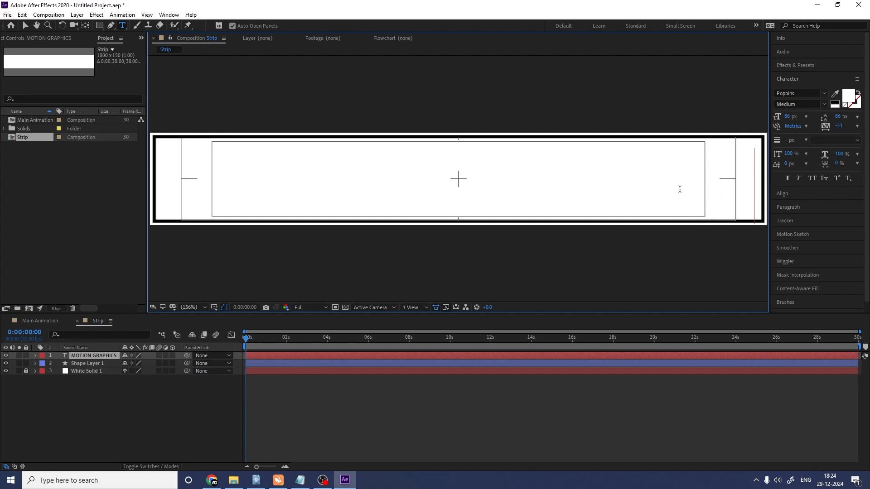
# Format the whole MOTION GRAPHICS text in black with the Poppins Bold style.
pyautogui.hotkey('ctrl', 'a')
pyautogui.click(834, 103)
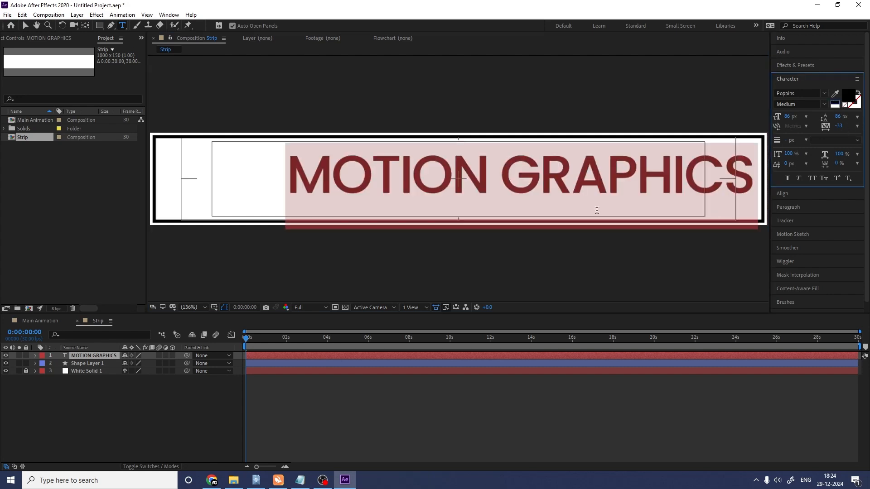
pyautogui.click(820, 103)
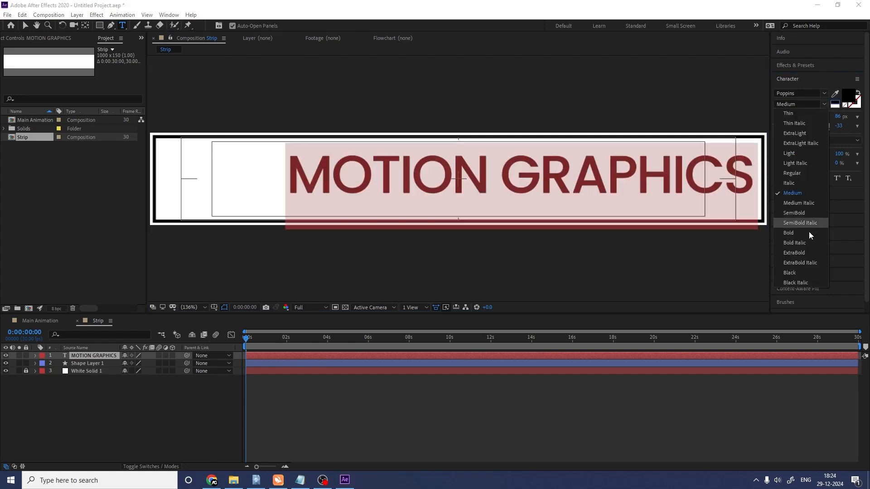
pyautogui.click(795, 234)
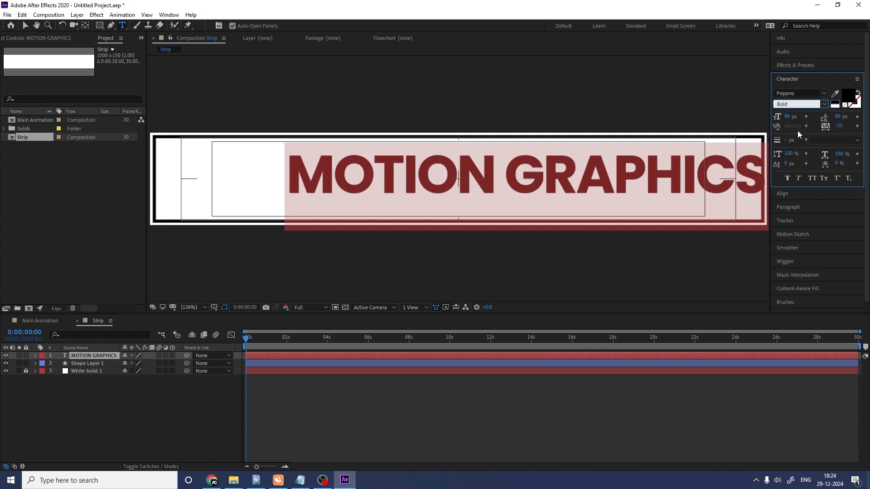
# Insert a dash followed by a space before MOTION GRAPHICS.
pyautogui.click(284, 172)
pyautogui.write('-')
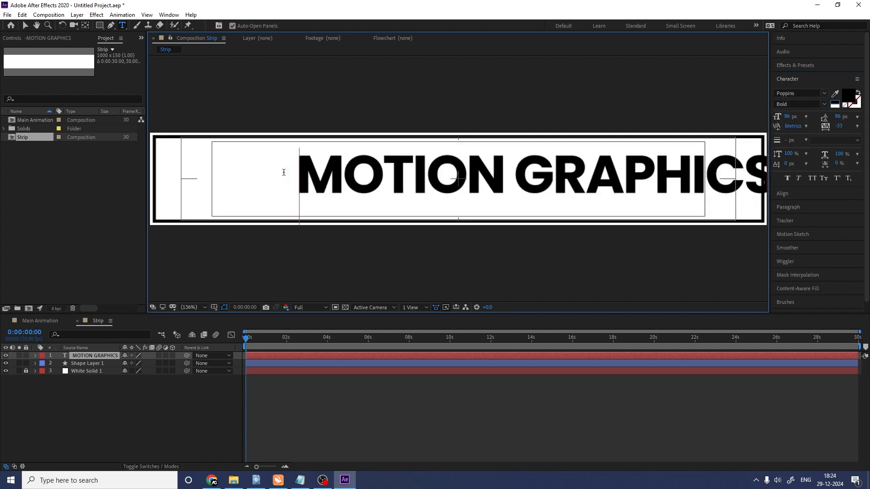
pyautogui.click(296, 174)
pyautogui.press('BackSpace')
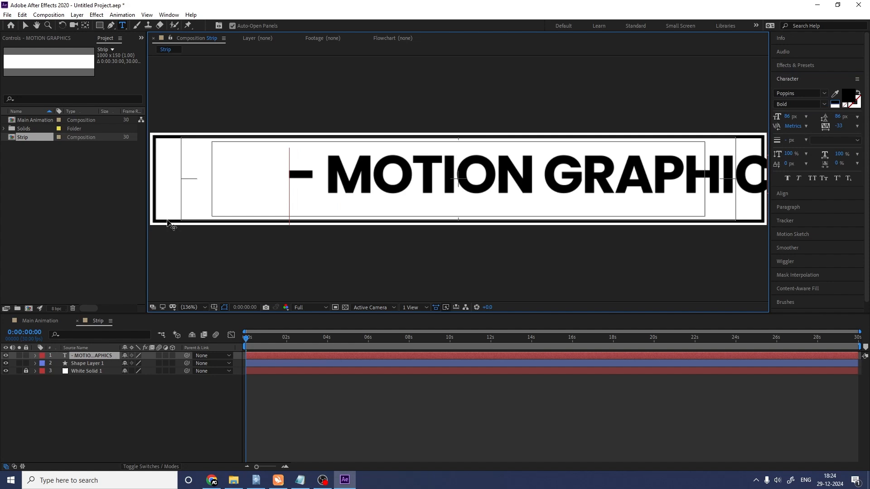
# Shift the text left within the strip and append a space and a dash after MOTION GRAPHICS.
pyautogui.click(26, 26)
pyautogui.moveTo(404, 172); pyautogui.dragTo(242, 172)
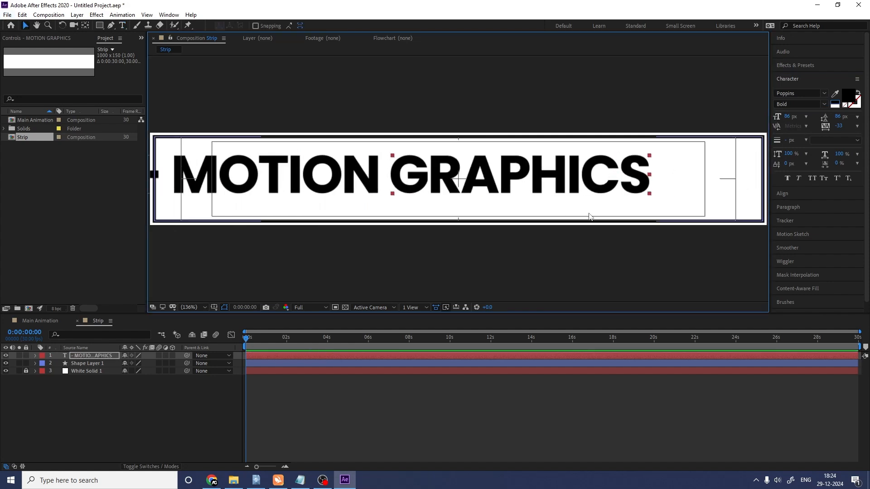
pyautogui.doubleClick(648, 182)
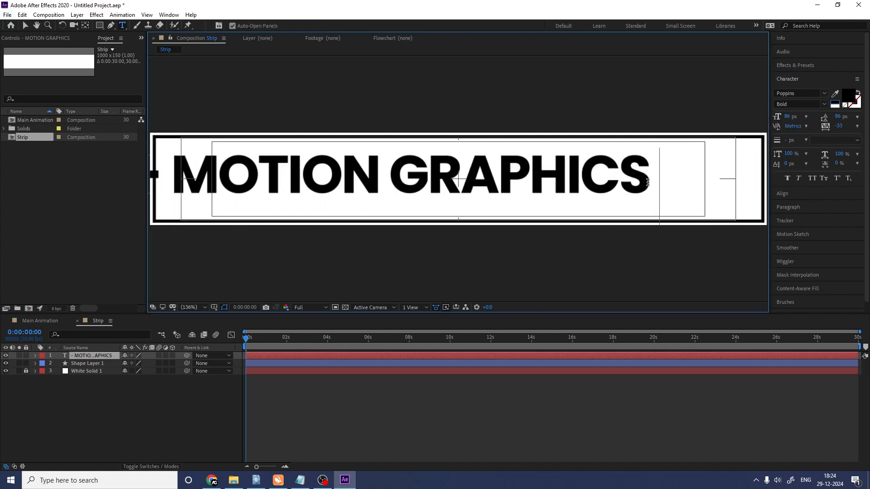
pyautogui.write('-')
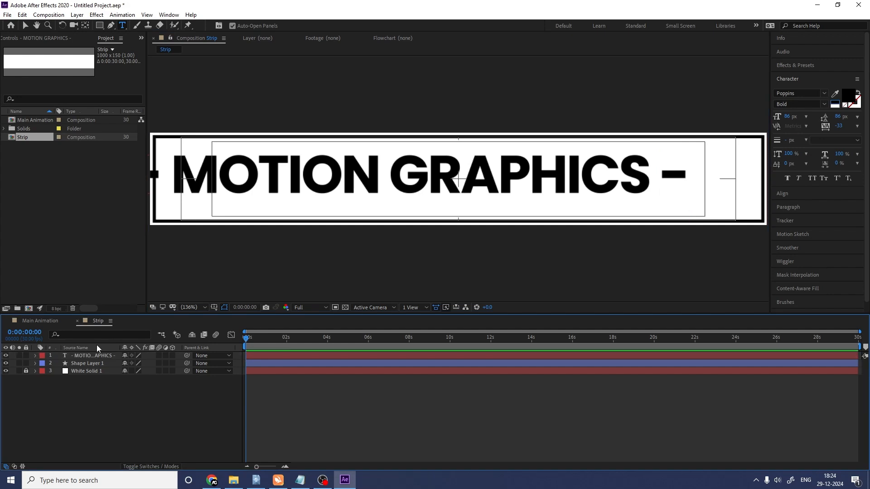
# Centre the dashed MOTION GRAPHICS text layer horizontally and vertically in the composition.
pyautogui.click(87, 353)
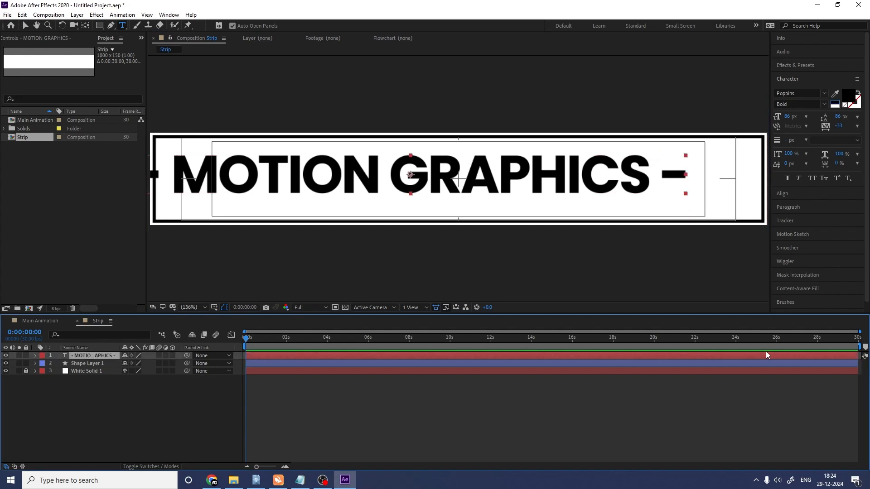
pyautogui.click(783, 194)
pyautogui.click(794, 116)
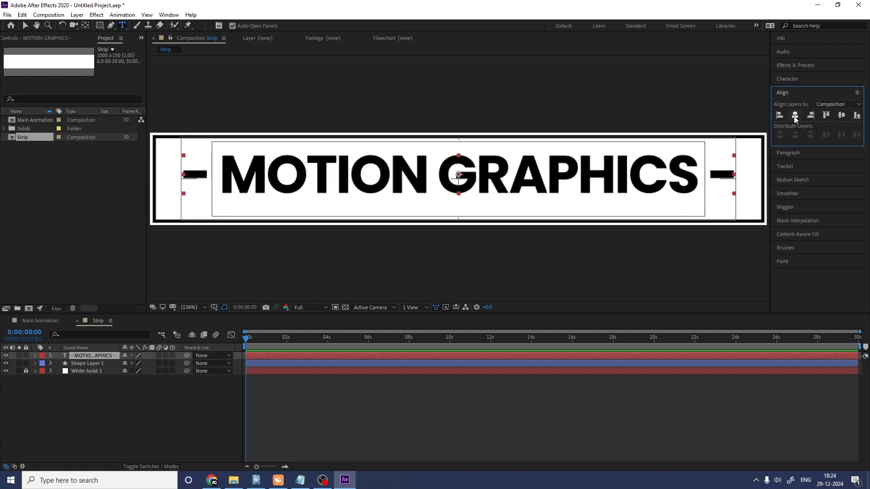
pyautogui.click(840, 116)
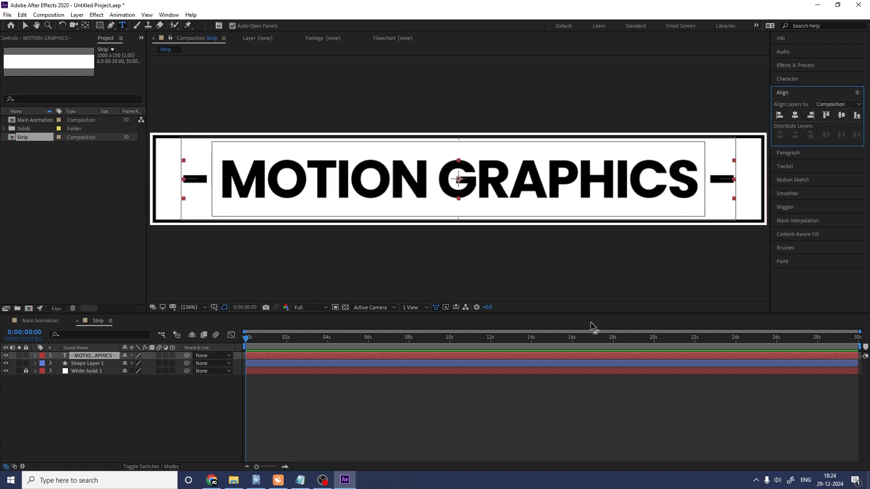
# Duplicate the MOTION GRAPHICS text layer.
pyautogui.click(104, 402)
pyautogui.press('=')
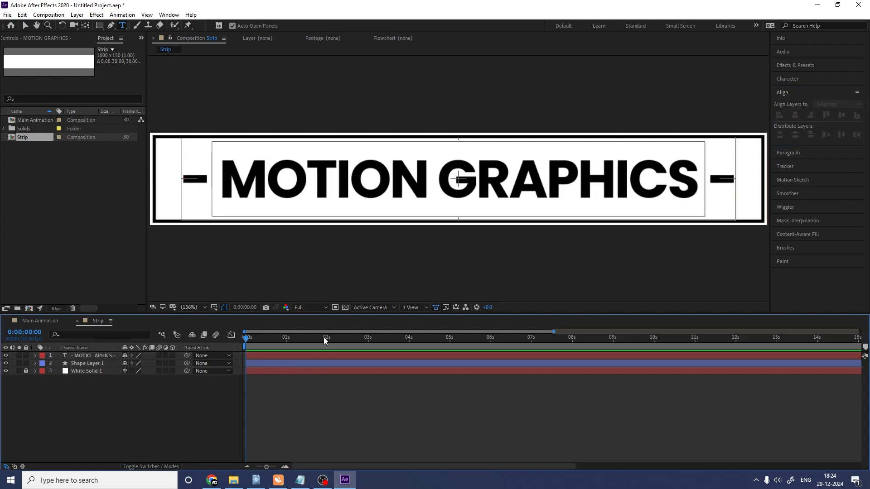
pyautogui.press('=')
pyautogui.press('-')
pyautogui.click(78, 355)
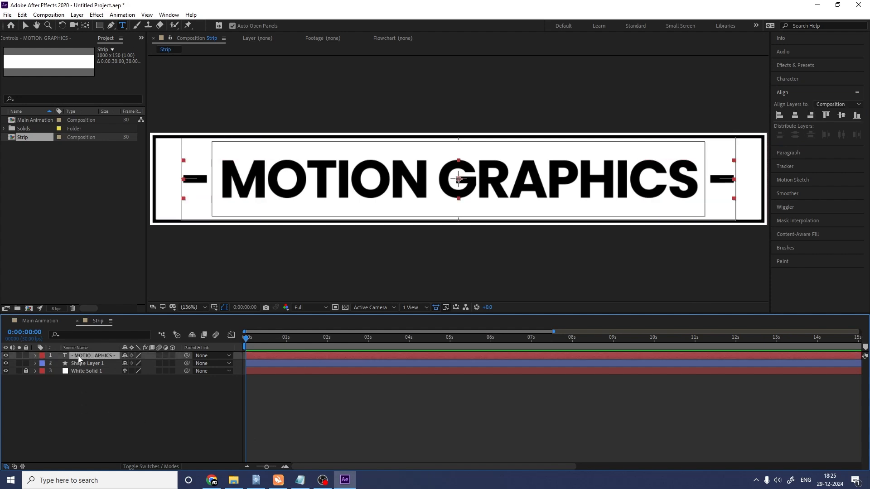
pyautogui.hotkey('ctrl', 'd')
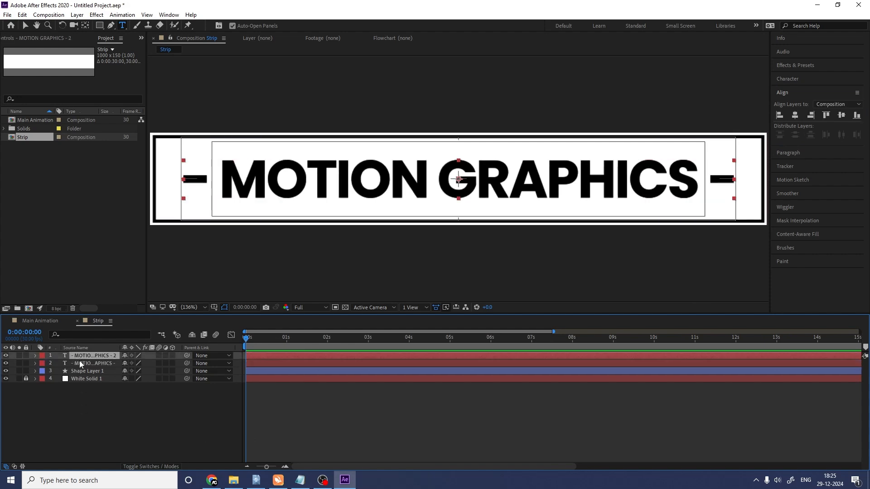
# Animate the original text layer's position from its centred place at 0 s to about 1474, 75 at 5 s, past the strip's right edge.
pyautogui.click(77, 366)
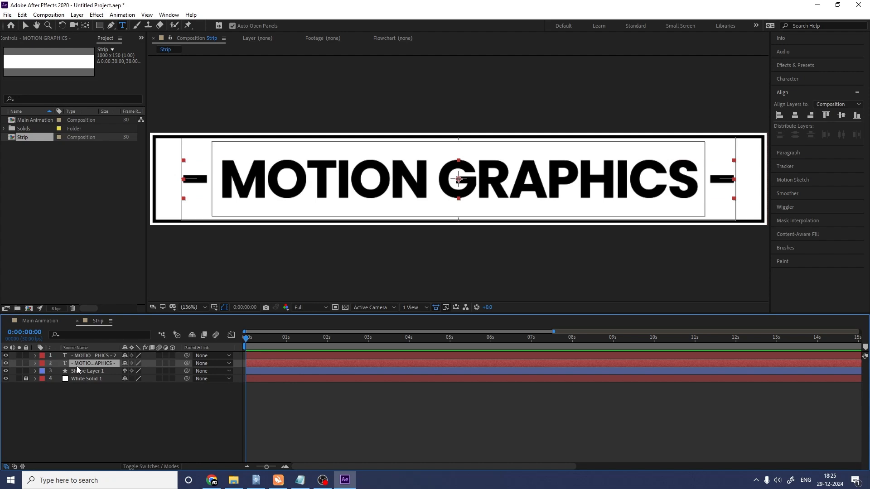
pyautogui.press('p')
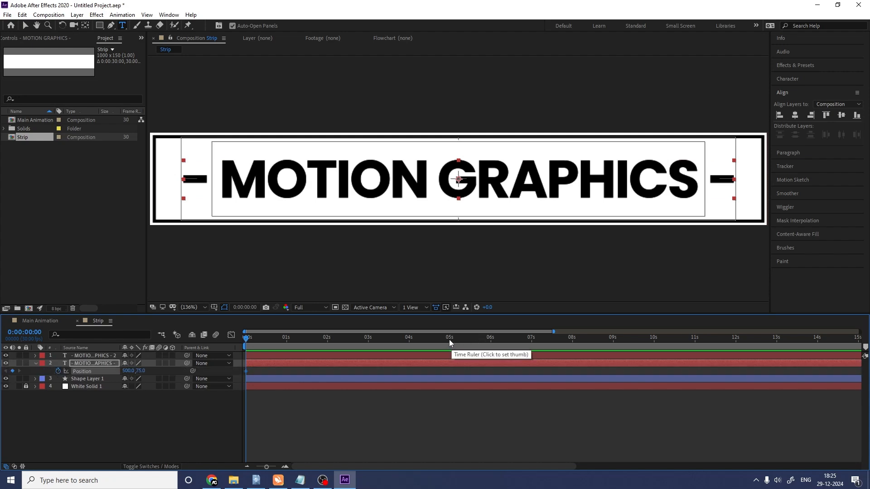
pyautogui.click(450, 343)
pyautogui.press('=')
pyautogui.press('=')
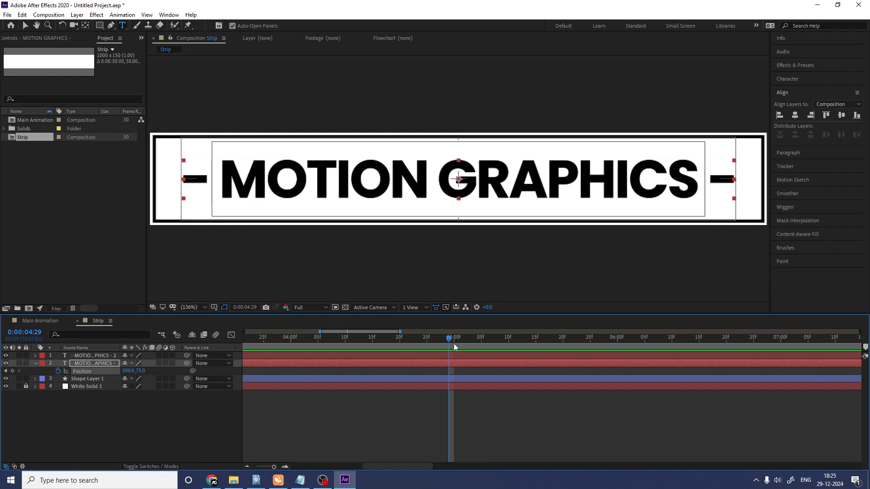
pyautogui.press('-')
pyautogui.press('-')
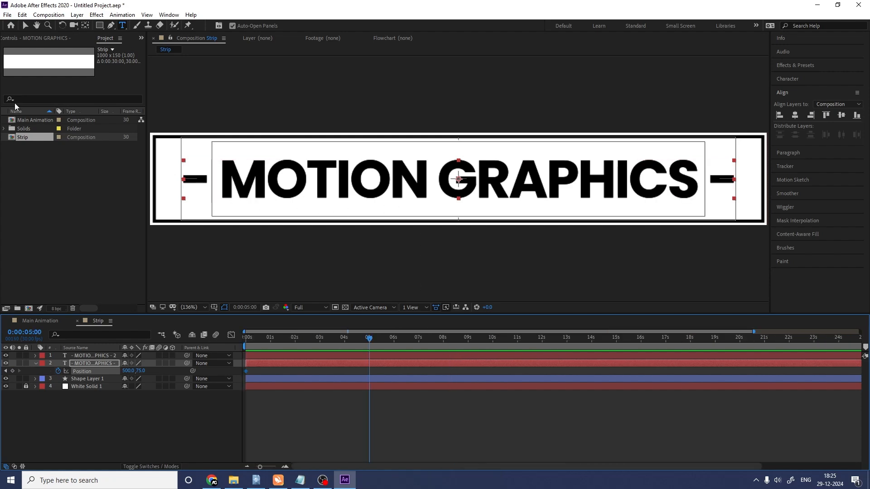
pyautogui.press('v')
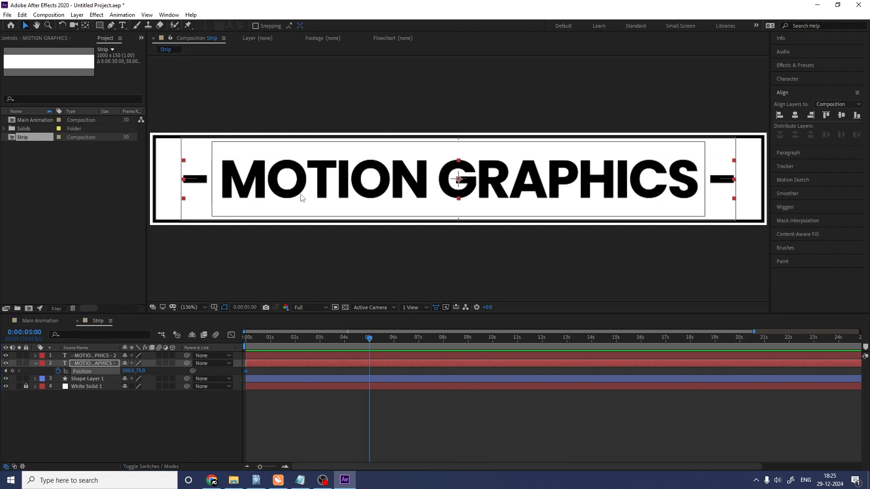
pyautogui.press('-')
pyautogui.moveTo(301, 197); pyautogui.dragTo(847, 188)
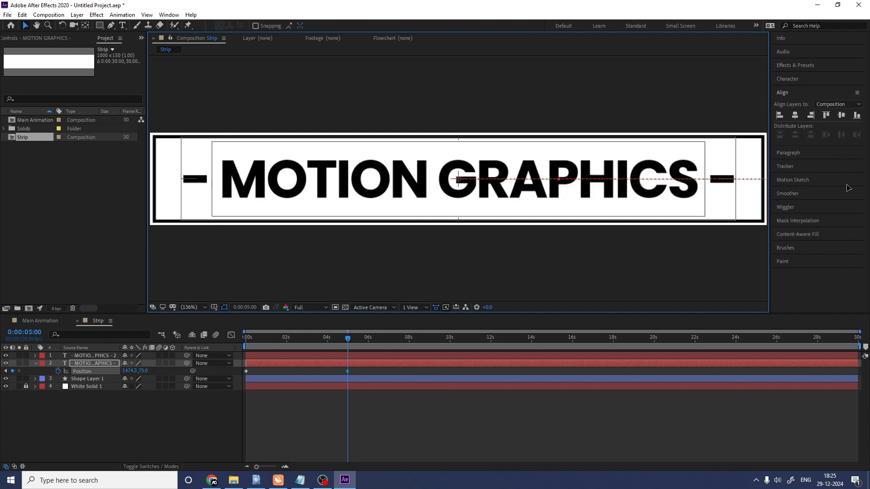
# Apply Easy Ease to both position keyframes of the original text layer.
pyautogui.moveTo(391, 431); pyautogui.dragTo(193, 346)
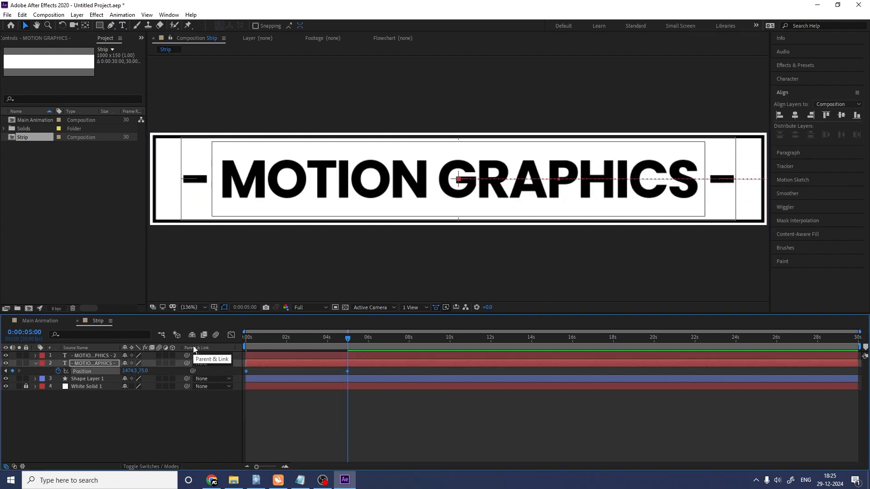
pyautogui.press('F9')
pyautogui.click(144, 439)
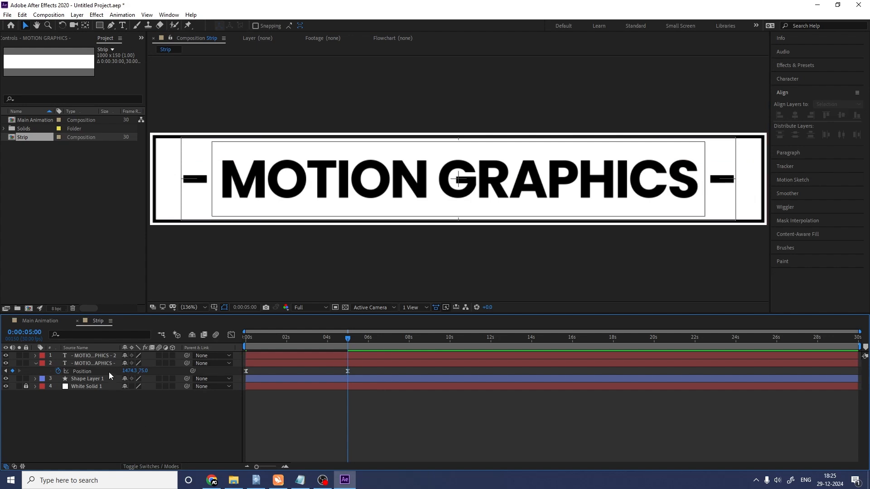
# Parent the duplicated text layer to the original text layer.
pyautogui.click(100, 357)
pyautogui.moveTo(188, 356); pyautogui.dragTo(94, 365)
pyautogui.click(100, 422)
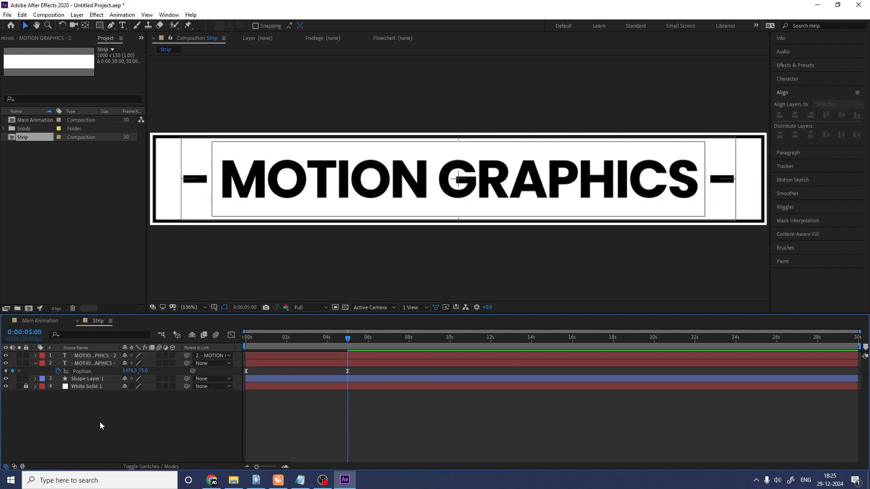
# Add a loopOut() expression to the original text layer's position.
pyautogui.keyDown('alt'); pyautogui.click(58, 371); pyautogui.keyUp('alt')
pyautogui.write('loo')
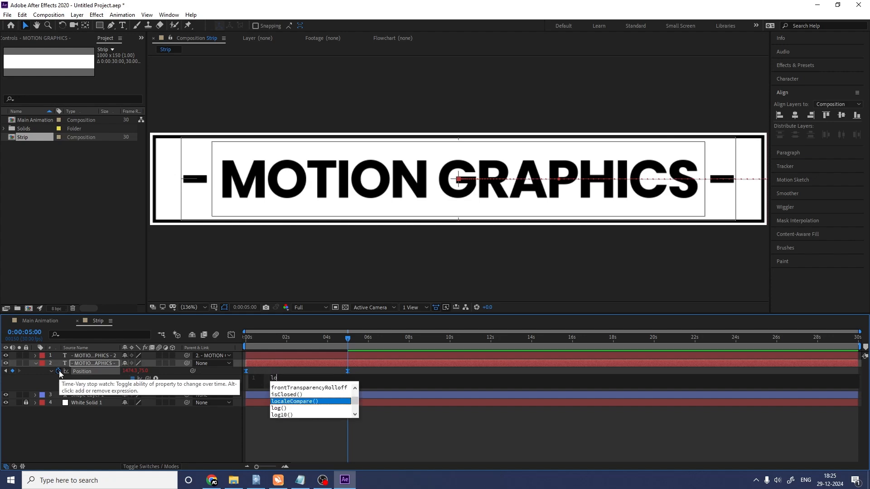
pyautogui.press('Down')
pyautogui.press('Down')
pyautogui.press('Down')
pyautogui.press('Return')
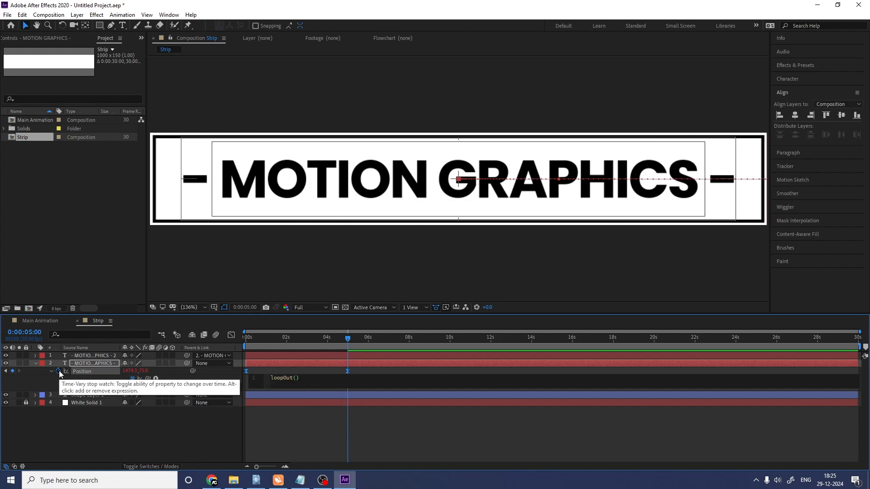
pyautogui.click(250, 440)
# Preview the looping text movement from the start of the composition.
pyautogui.press('Home')
pyautogui.press('space')
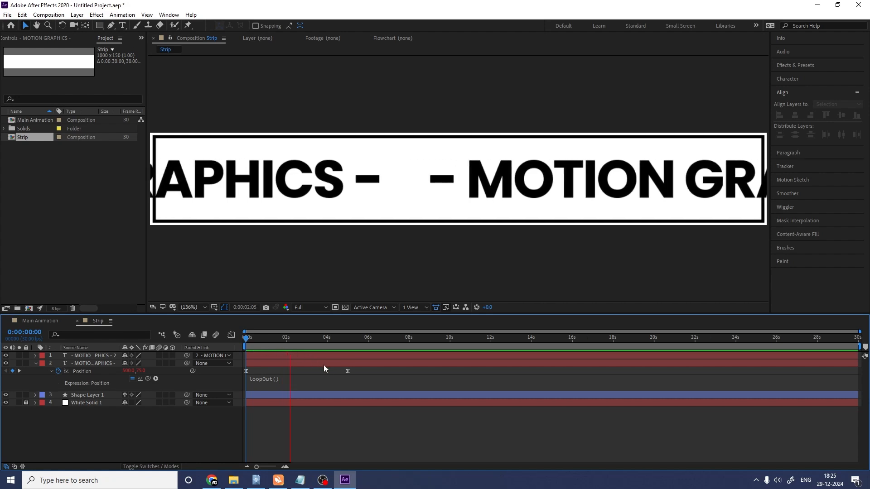
pyautogui.press('space')
# Stretch the easing handles of both position keyframes so the text's speed curve forms a sharp peak midway.
pyautogui.moveTo(363, 372); pyautogui.dragTo(248, 358)
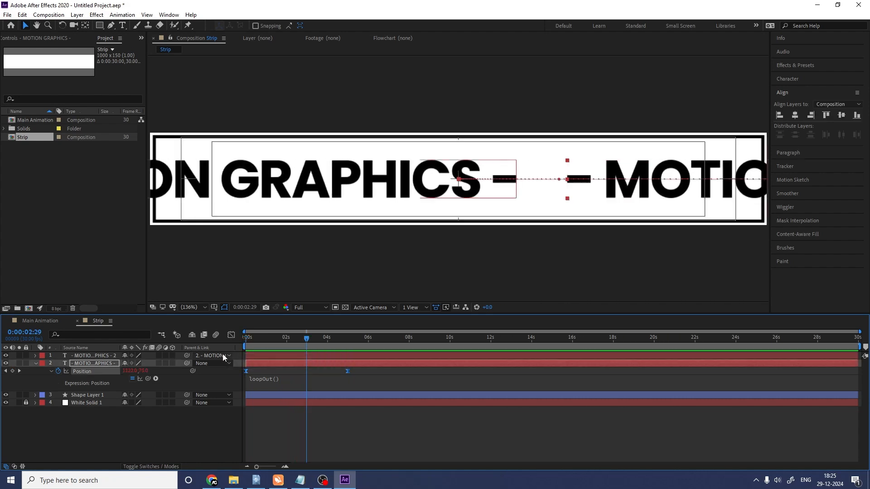
pyautogui.click(231, 335)
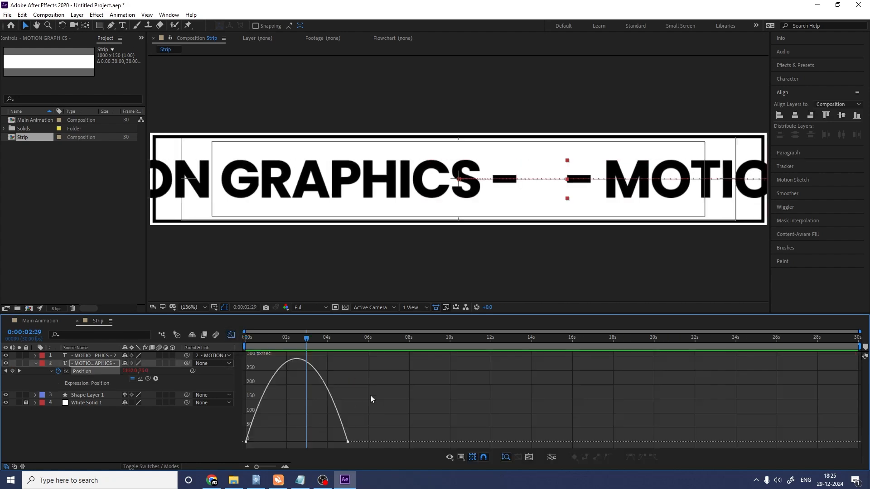
pyautogui.moveTo(375, 378); pyautogui.dragTo(247, 449)
pyautogui.moveTo(330, 438); pyautogui.dragTo(282, 439)
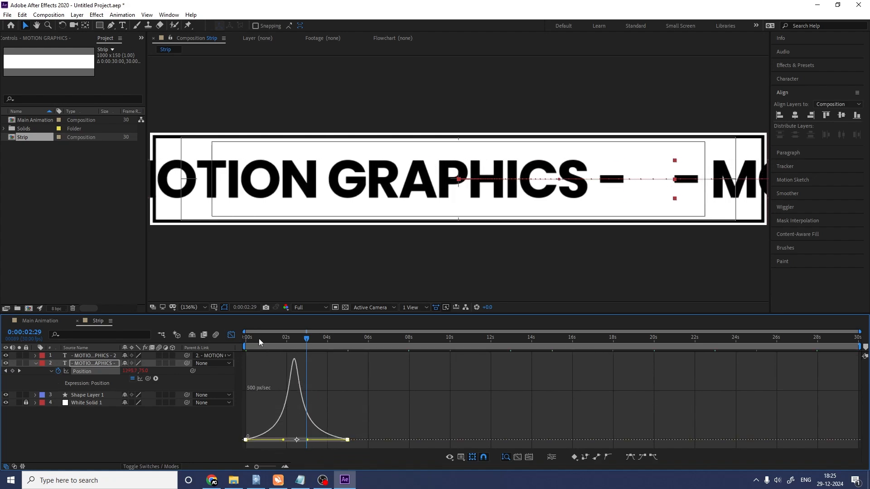
pyautogui.moveTo(259, 338); pyautogui.dragTo(229, 335)
pyautogui.click(231, 334)
# Preview the text movement with the steeper easing.
pyautogui.press('space')
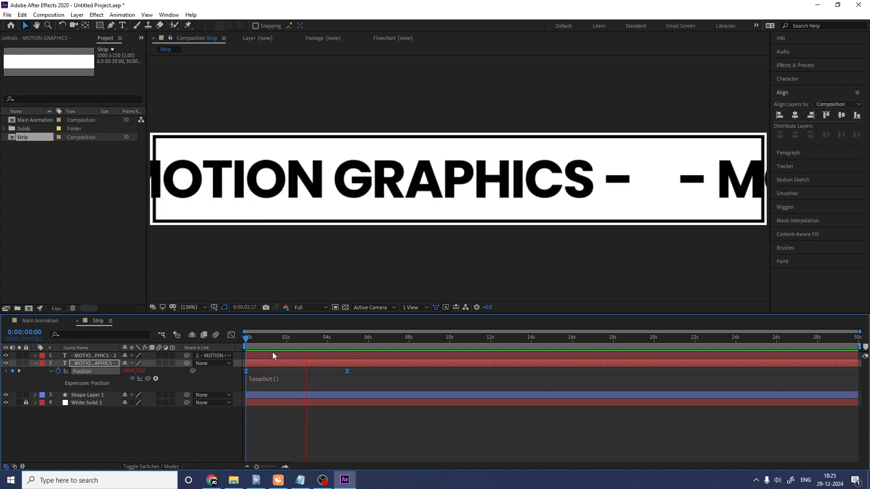
pyautogui.press('space')
pyautogui.click(116, 455)
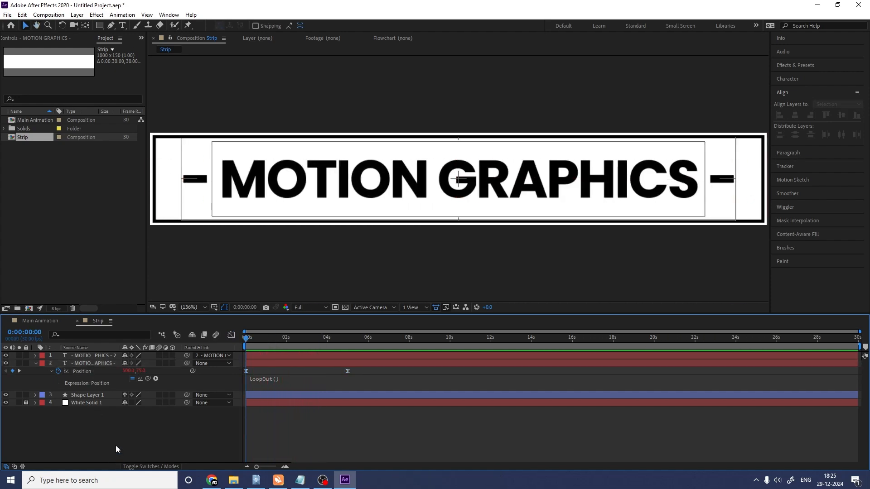
# Add a new adjustment layer above the text layers.
pyautogui.rightClick(114, 439)
pyautogui.moveTo(149, 340)
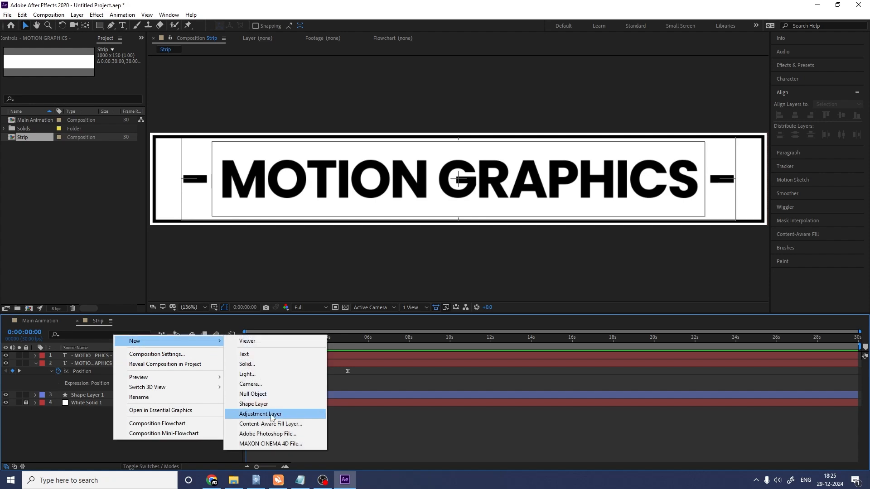
pyautogui.click(271, 415)
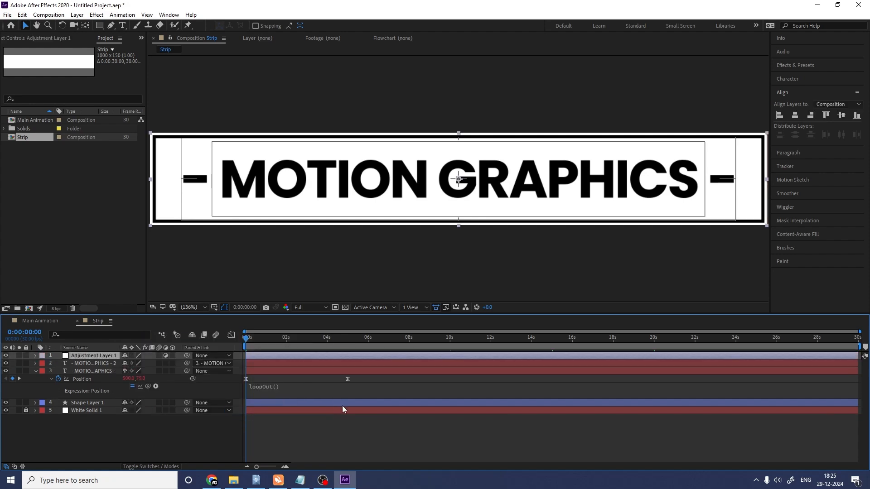
# Apply the Tint effect to the adjustment layer and swap its black and white mapping colours.
pyautogui.click(795, 66)
pyautogui.click(791, 77)
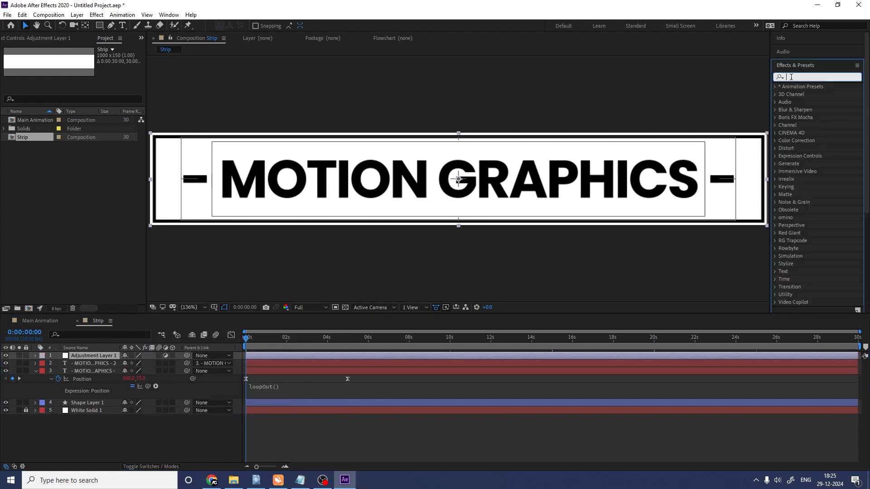
pyautogui.write('it')
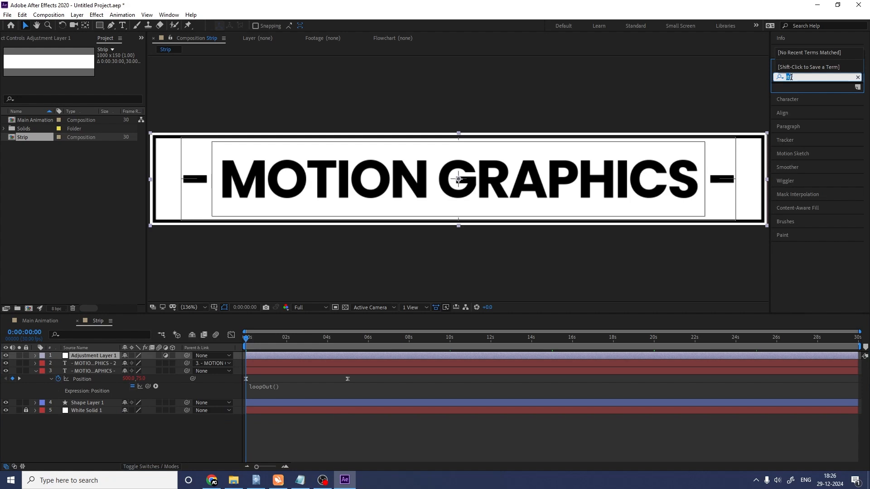
pyautogui.write('tint')
pyautogui.doubleClick(804, 118)
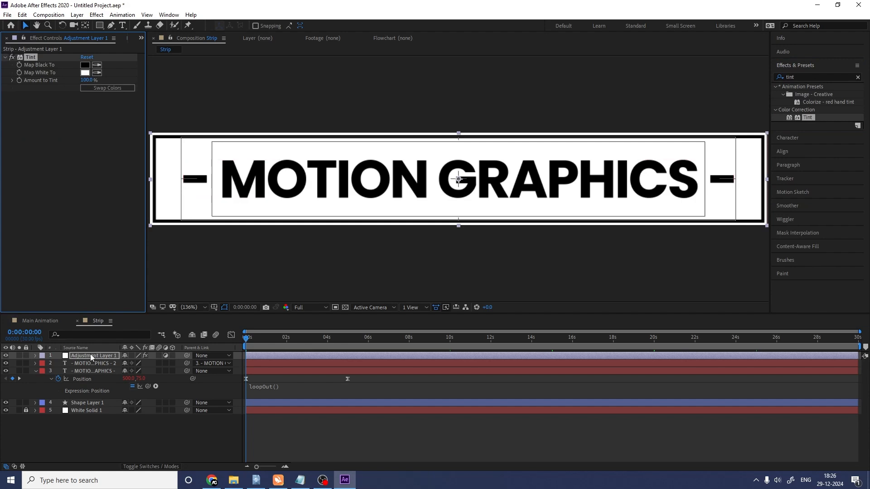
pyautogui.click(86, 88)
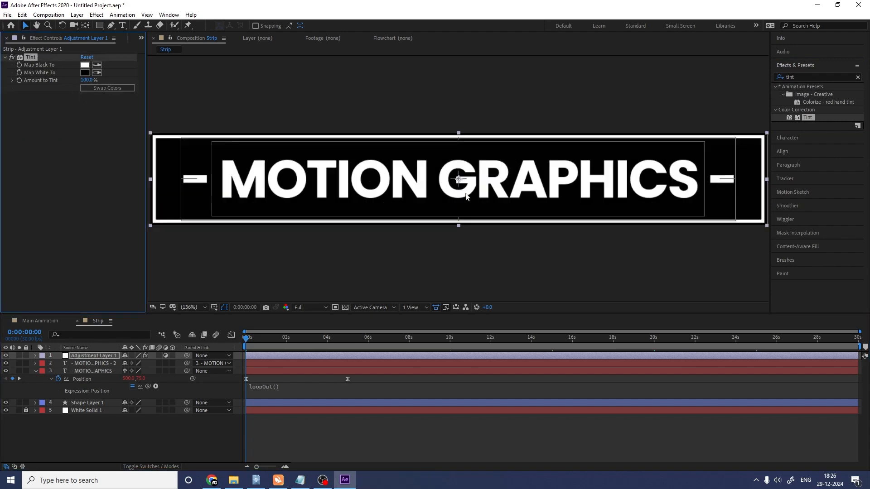
# Move the adjustment layer sideways until it lies just beyond the strip's left edge.
pyautogui.scroll(-9, 564, 191)
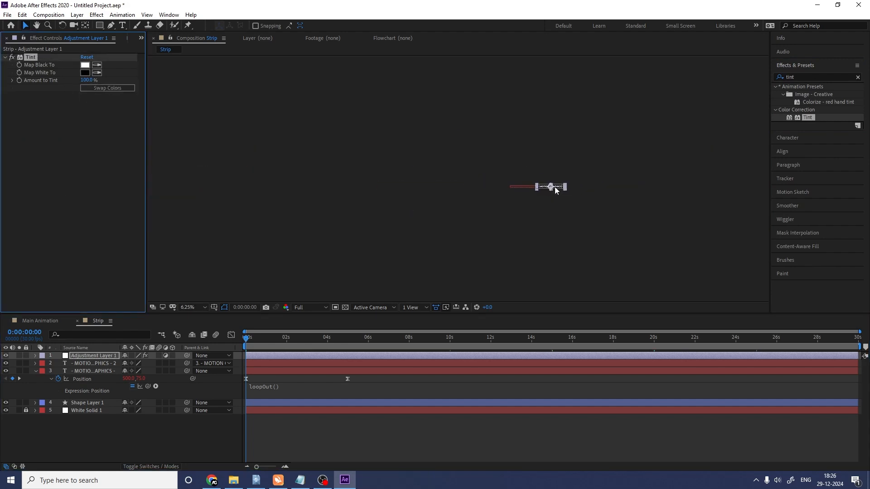
pyautogui.click(198, 307)
pyautogui.click(189, 140)
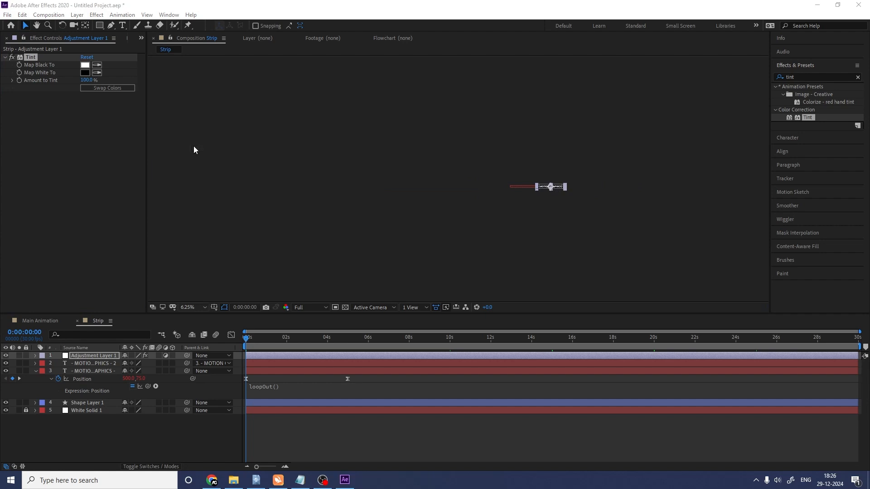
pyautogui.moveTo(766, 191); pyautogui.dragTo(140, 196)
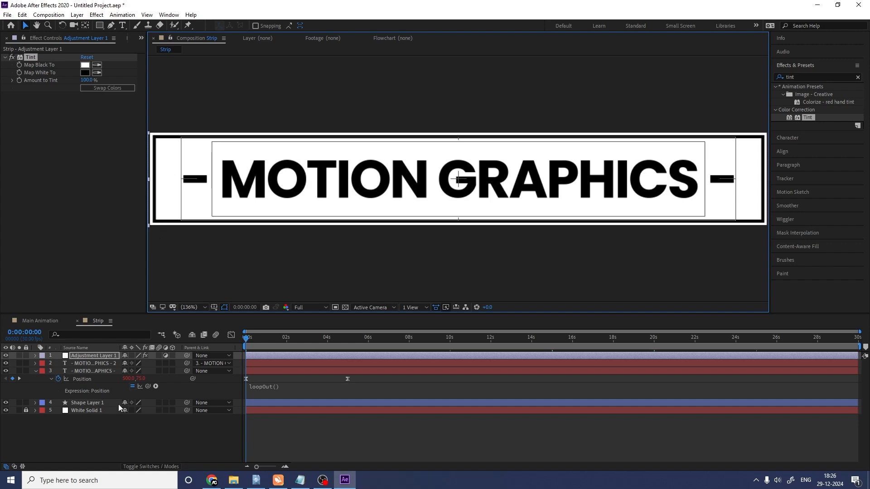
# Keyframe the adjustment layer's position to travel across the strip to just beyond its right edge at 0:00:05:00, and apply Easy Ease to both keyframes.
pyautogui.press('p')
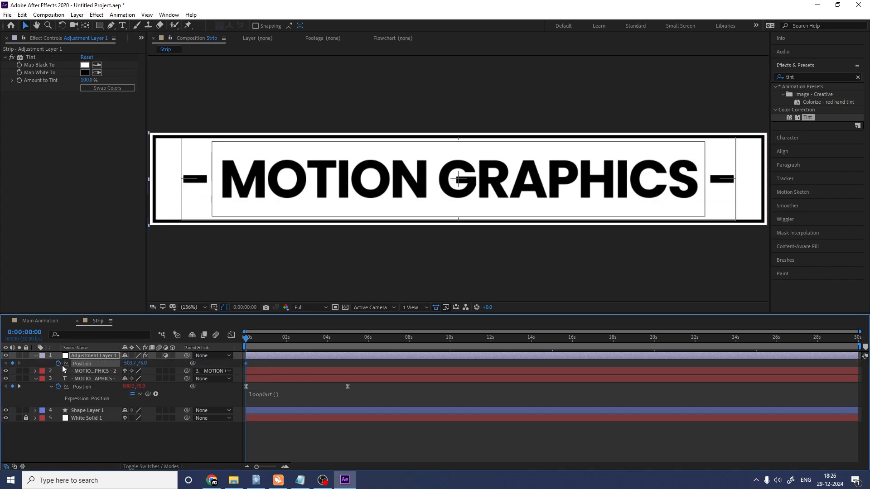
pyautogui.press('k')
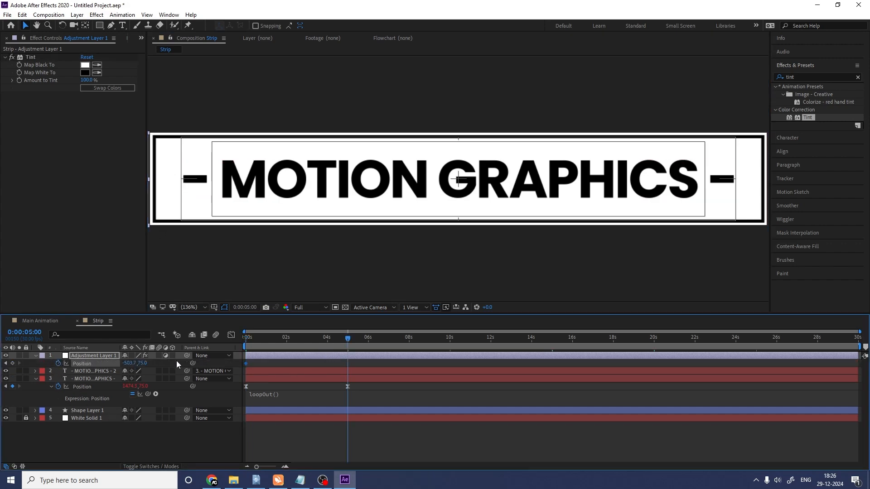
pyautogui.moveTo(130, 363); pyautogui.dragTo(666, 322)
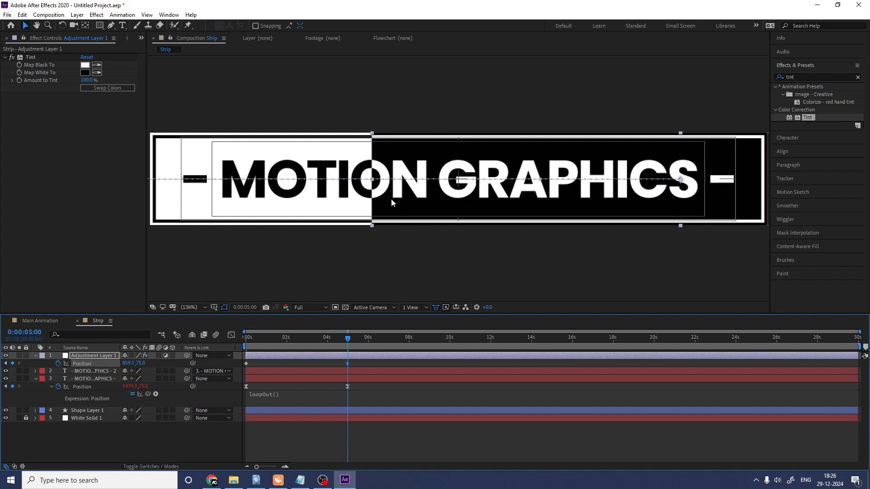
pyautogui.moveTo(392, 202); pyautogui.dragTo(789, 193)
pyautogui.moveTo(357, 365); pyautogui.dragTo(197, 336)
pyautogui.press('F9')
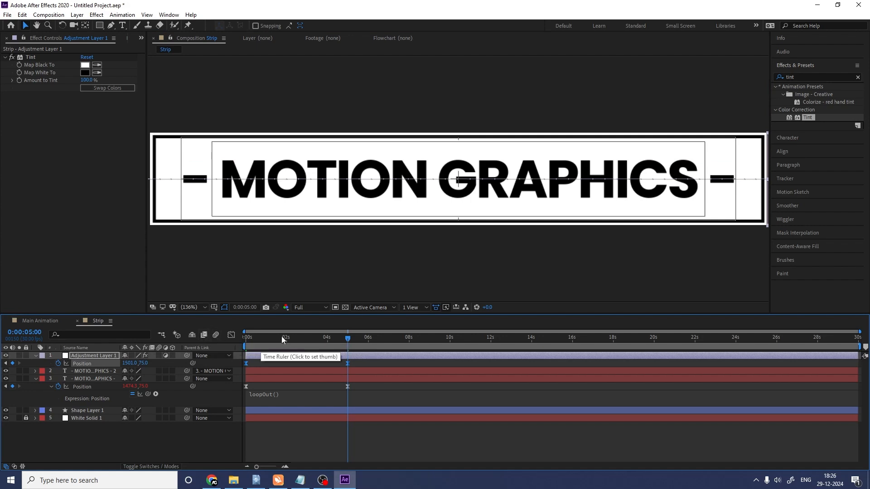
# Preview the colour-inverting sweep across the moving text from the first frame.
pyautogui.press('Home')
pyautogui.press('space')
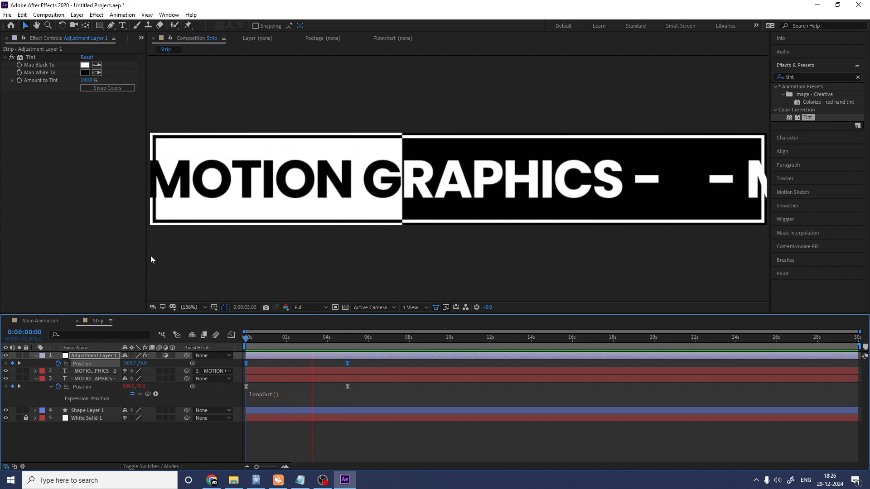
pyautogui.press('space')
# Copy the text layer's loopOut() expression onto the adjustment layer's position and preview the loop from the start.
pyautogui.click(261, 394)
pyautogui.hotkey('ctrl', 'c')
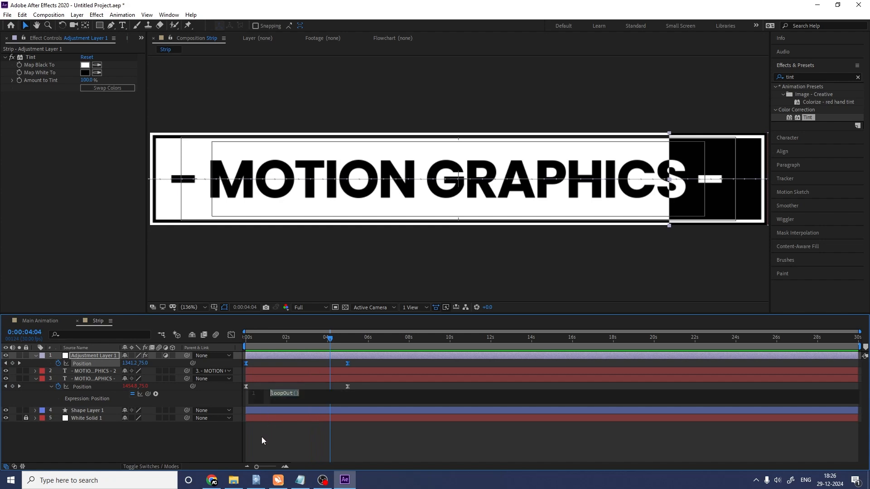
pyautogui.keyDown('alt'); pyautogui.click(58, 363); pyautogui.keyUp('alt')
pyautogui.hotkey('ctrl', 'v')
pyautogui.click(286, 363)
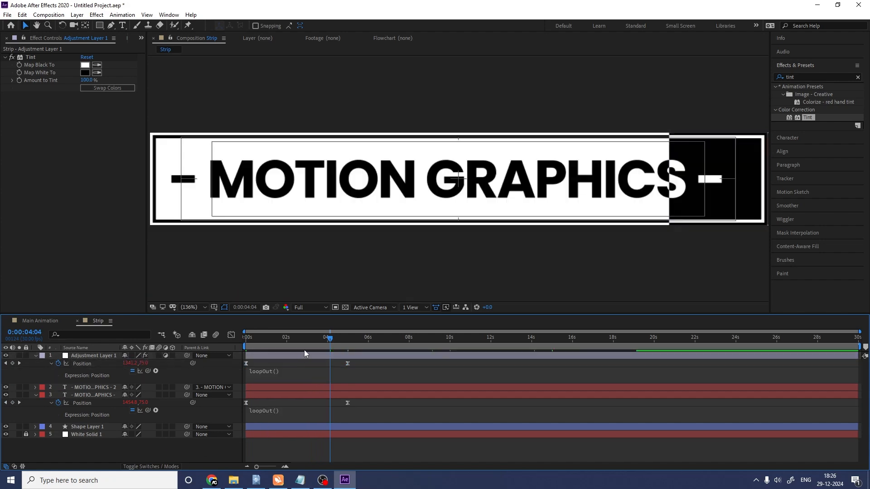
pyautogui.press('Home')
pyautogui.press('space')
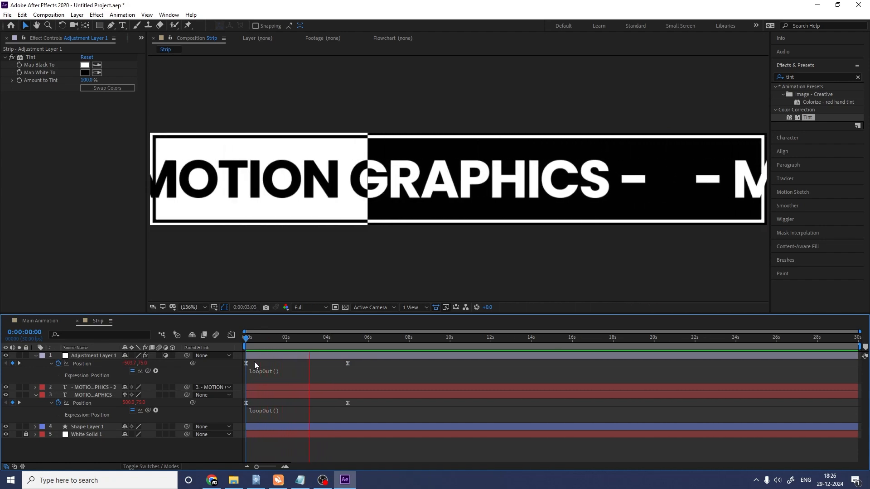
# Add the Strip composition to Main Animation and move it straight up to near the frame's upper edge.
pyautogui.click(41, 321)
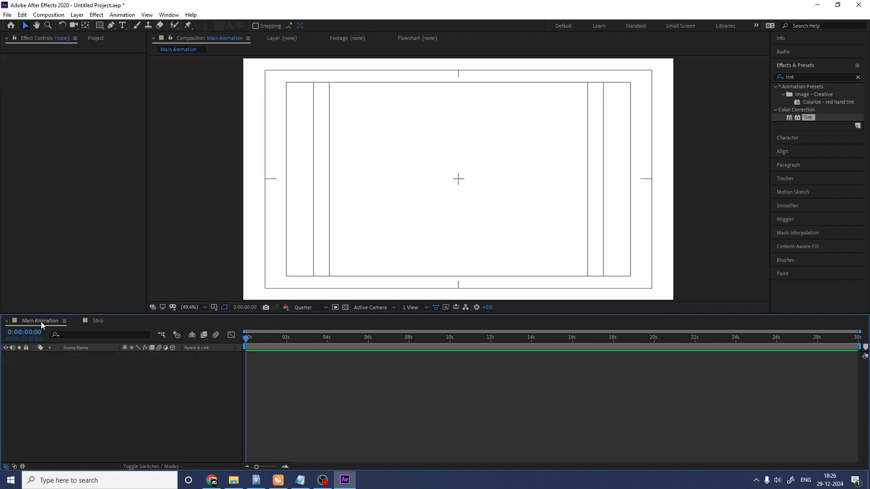
pyautogui.hotkey('ctrl', '0')
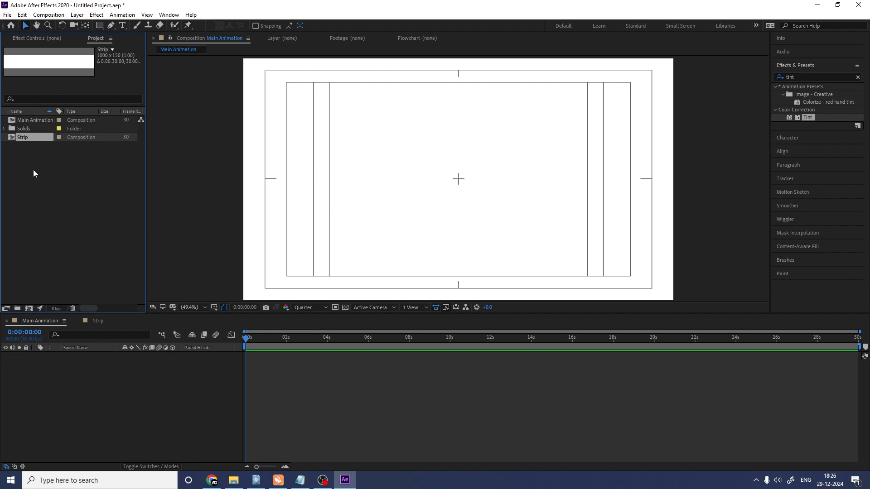
pyautogui.moveTo(124, 361); pyautogui.dragTo(126, 366)
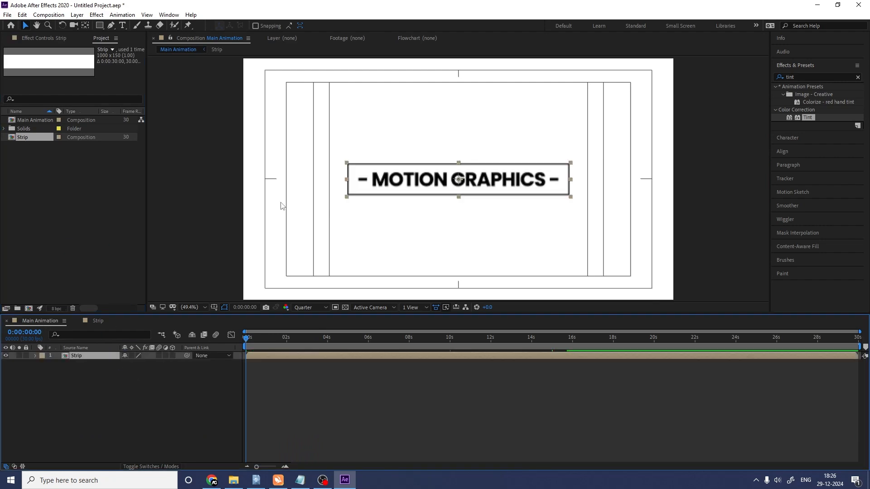
pyautogui.moveTo(408, 181); pyautogui.dragTo(407, 88)
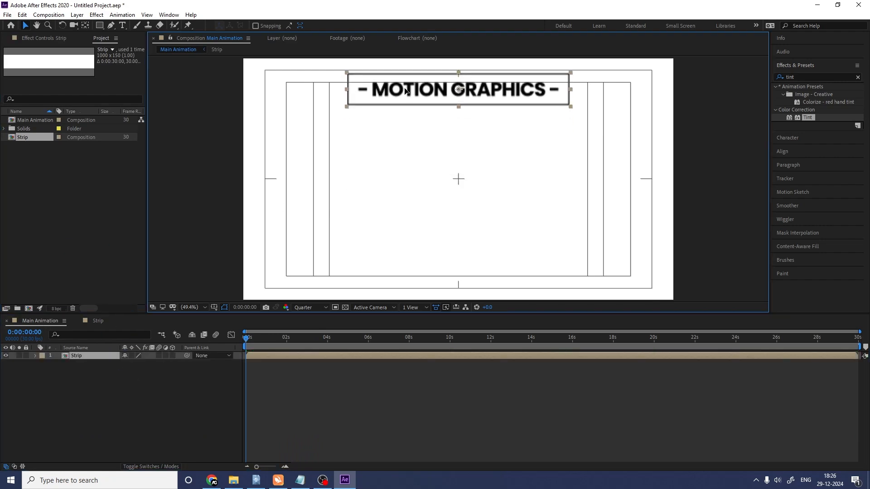
# Create a black 1920 x 1080 solid as the background beneath the Strip layer and lock it.
pyautogui.click(96, 419)
pyautogui.hotkey('ctrl', 'y')
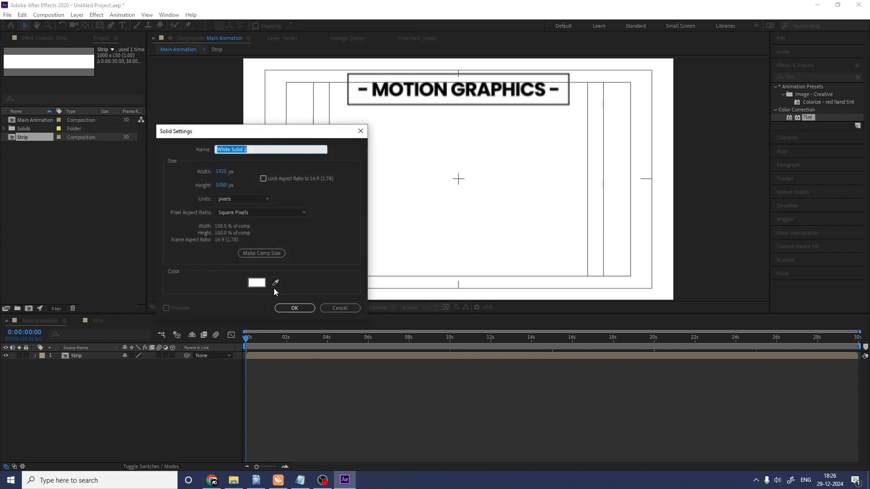
pyautogui.click(256, 282)
pyautogui.press('Return')
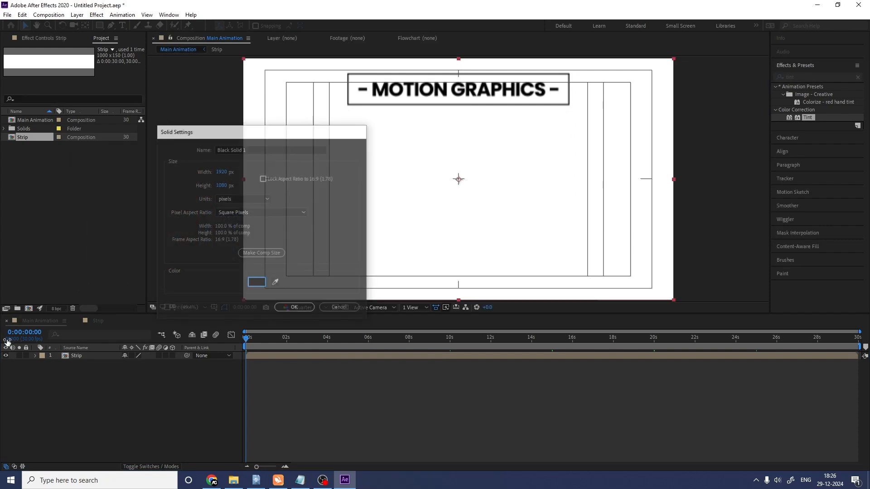
pyautogui.press('Return')
pyautogui.moveTo(68, 357); pyautogui.dragTo(74, 392)
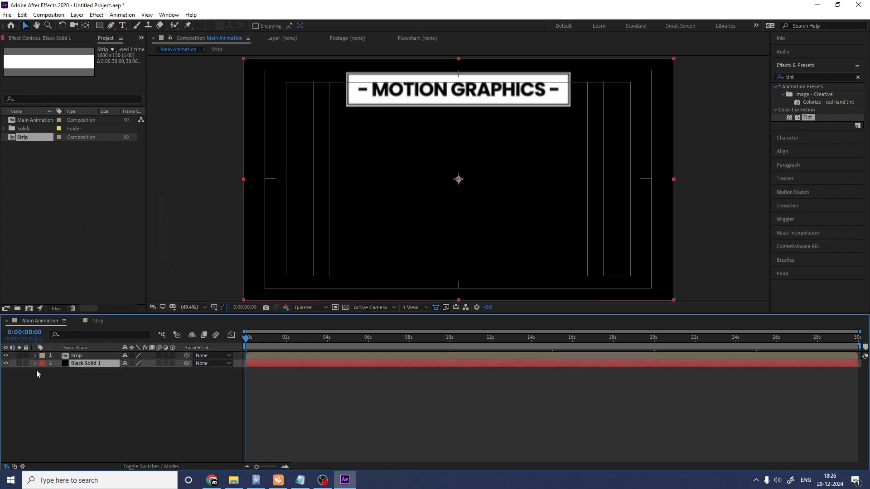
pyautogui.click(27, 363)
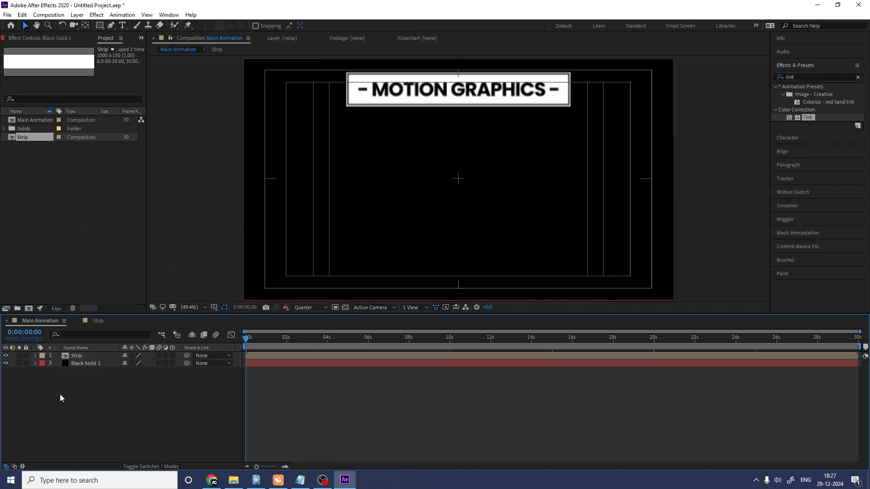
# With snapping enabled, duplicate the Strip layer and set the copy's rotation to 90°.
pyautogui.click(79, 356)
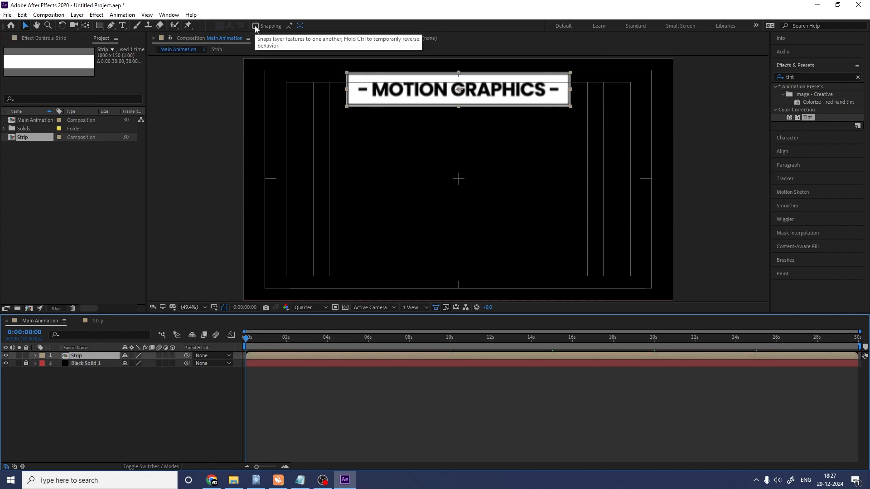
pyautogui.click(255, 26)
pyautogui.click(96, 357)
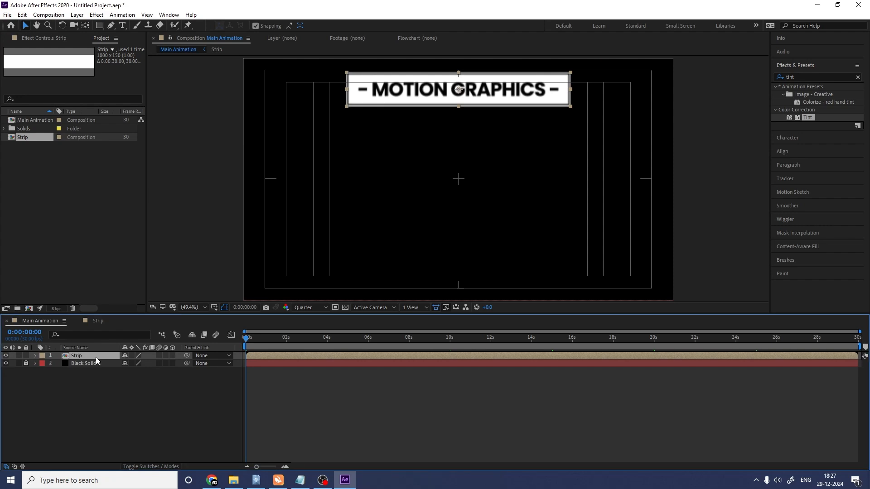
pyautogui.hotkey('ctrl', 'd')
pyautogui.press('r')
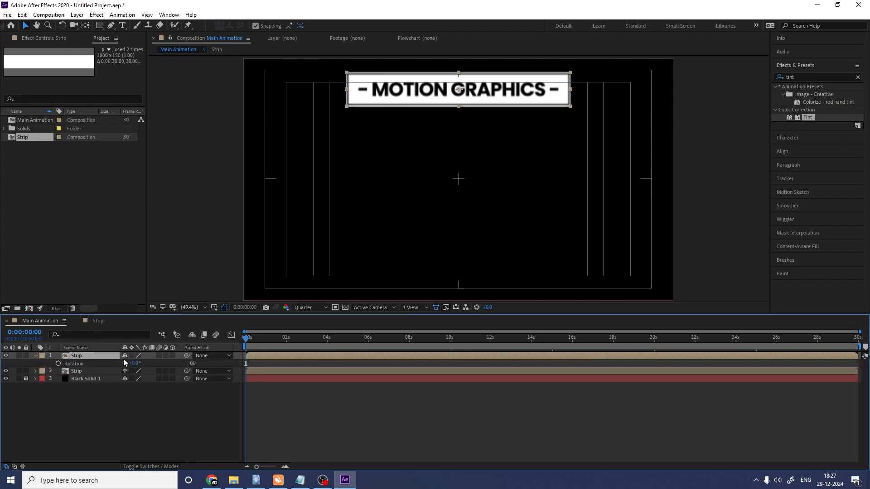
pyautogui.click(137, 362)
pyautogui.press('Return')
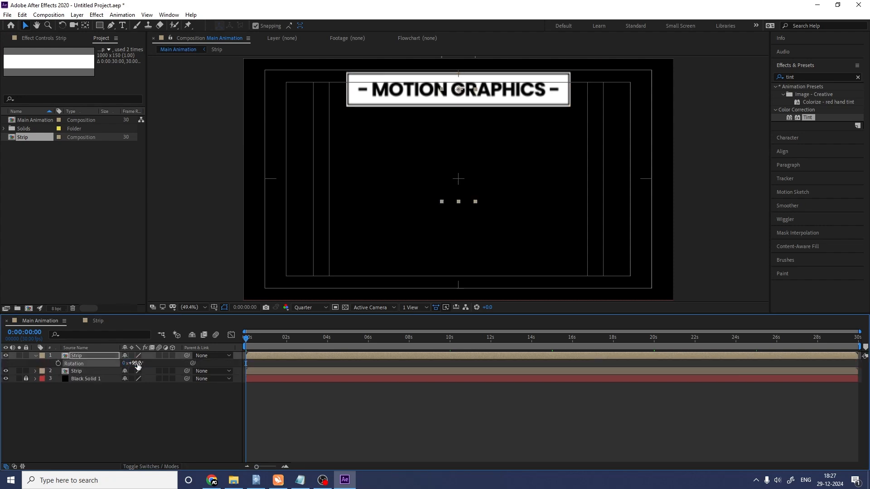
# Snap the vertical strip directly beneath the horizontal strip's left end, with their outer left edges aligned.
pyautogui.moveTo(444, 89); pyautogui.dragTo(449, 273)
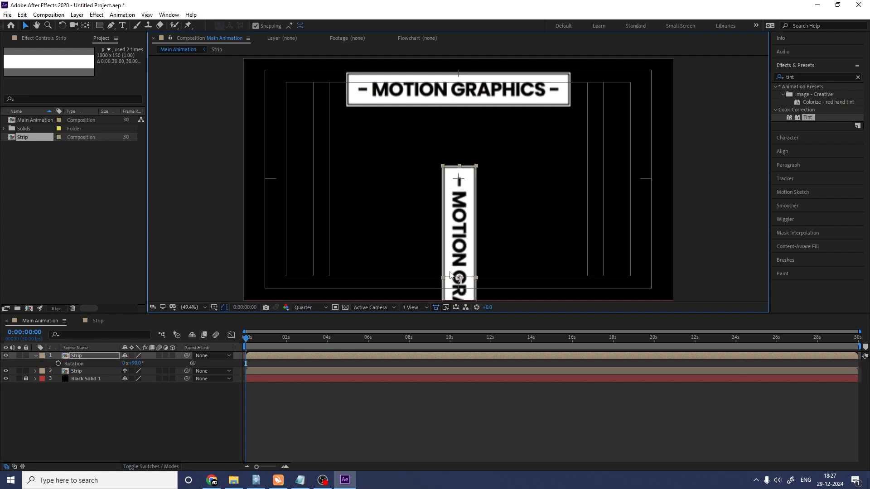
pyautogui.moveTo(448, 174); pyautogui.dragTo(353, 70)
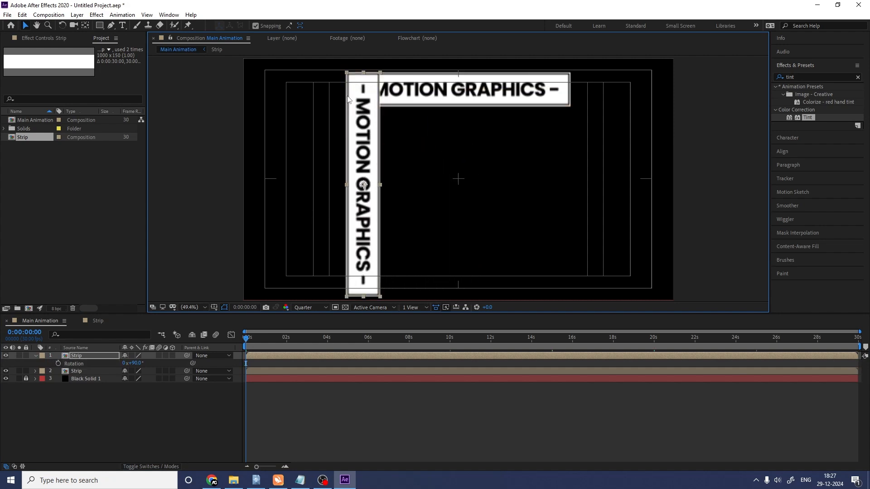
pyautogui.click(108, 428)
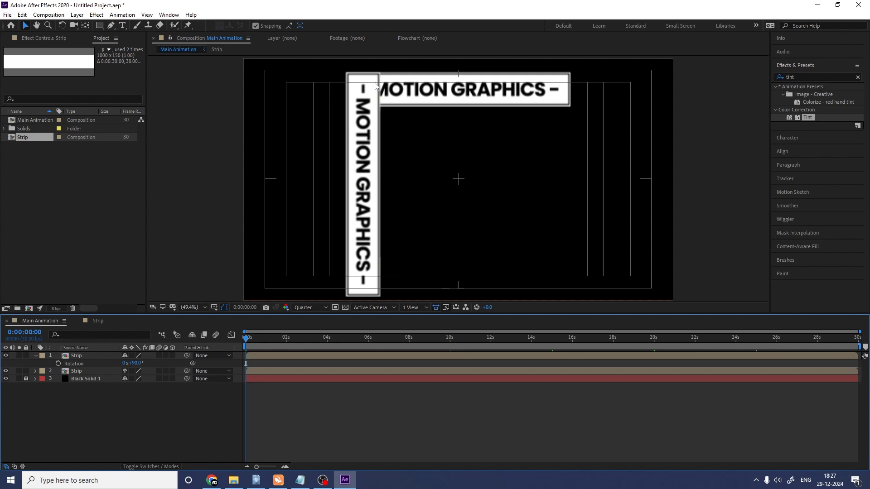
pyautogui.click(361, 85)
pyautogui.moveTo(353, 83); pyautogui.dragTo(355, 115)
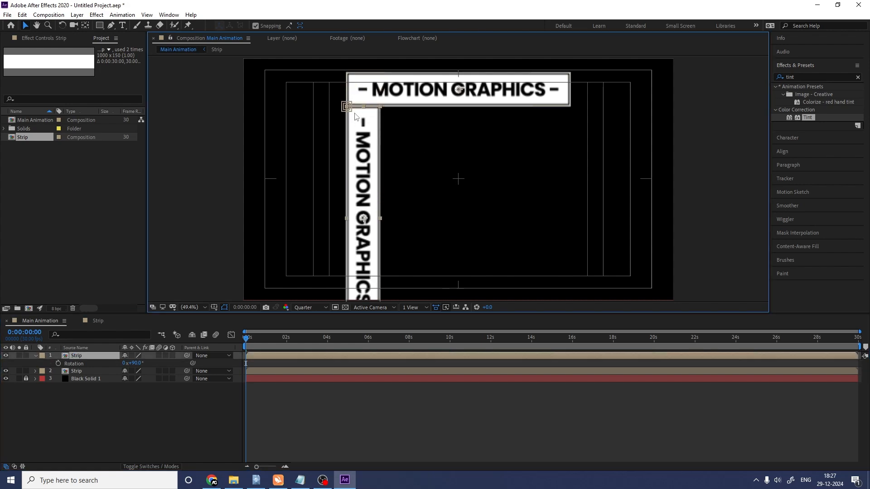
pyautogui.scroll(2, 356, 234)
pyautogui.scroll(-1, 357, 234)
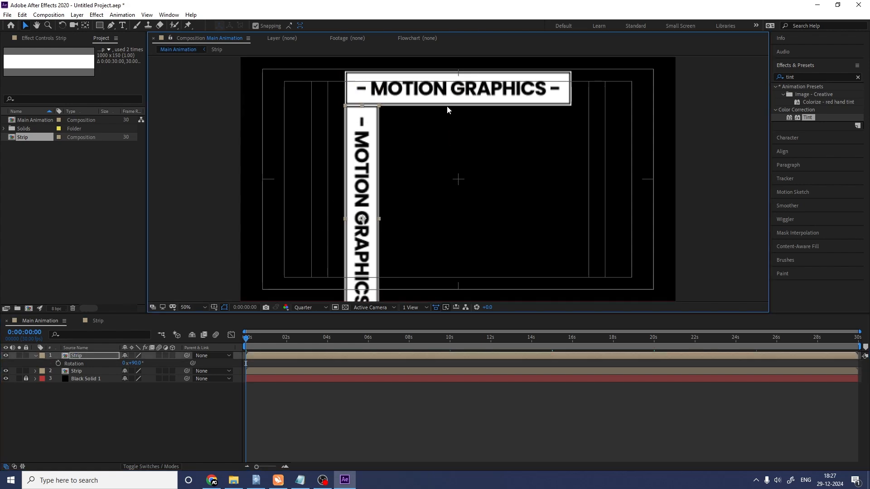
pyautogui.click(96, 371)
pyautogui.keyDown('ctrl'); pyautogui.click(90, 356); pyautogui.keyUp('ctrl')
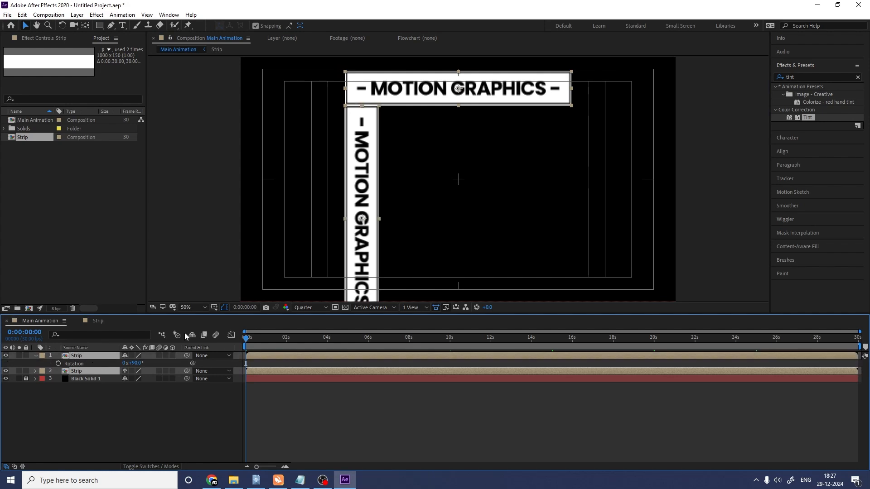
pyautogui.hotkey('ctrl', 'd')
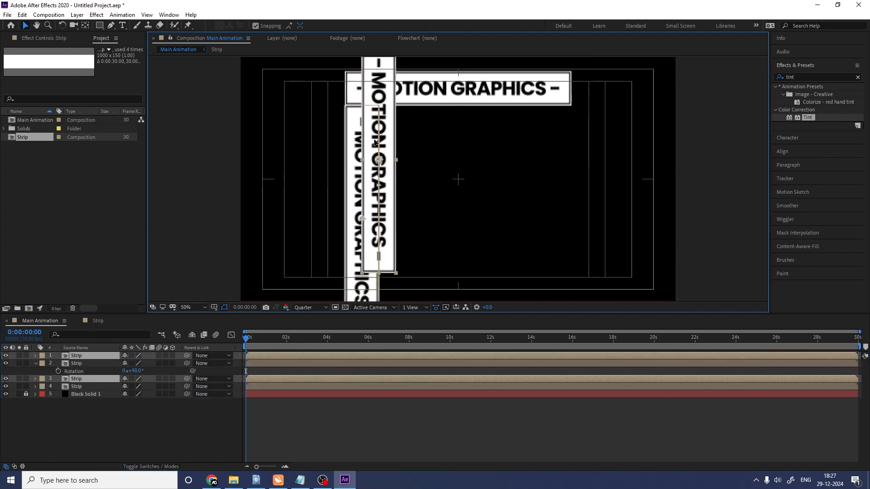
pyautogui.hotkey('ctrl', 'z')
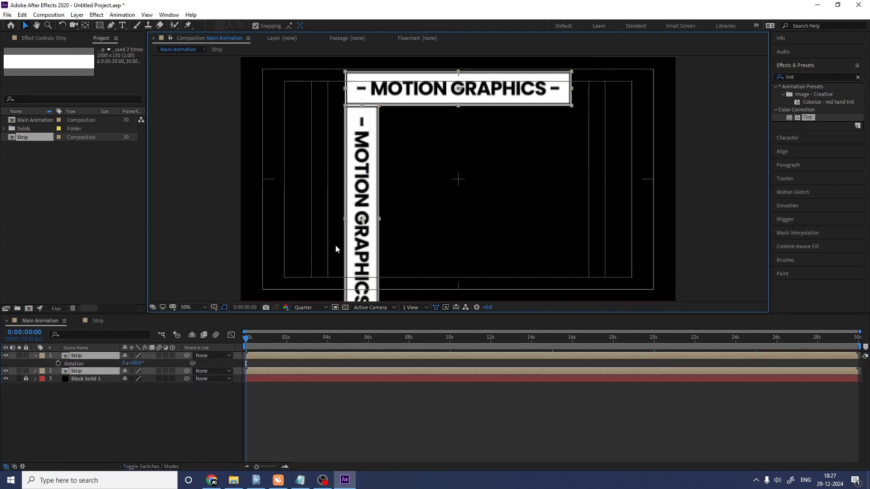
pyautogui.moveTo(360, 250); pyautogui.dragTo(359, 210)
pyautogui.hotkey('ctrl', 'z')
# Add a null object to Main Animation and parent both Strip layers to it.
pyautogui.click(120, 412)
pyautogui.rightClick(120, 410)
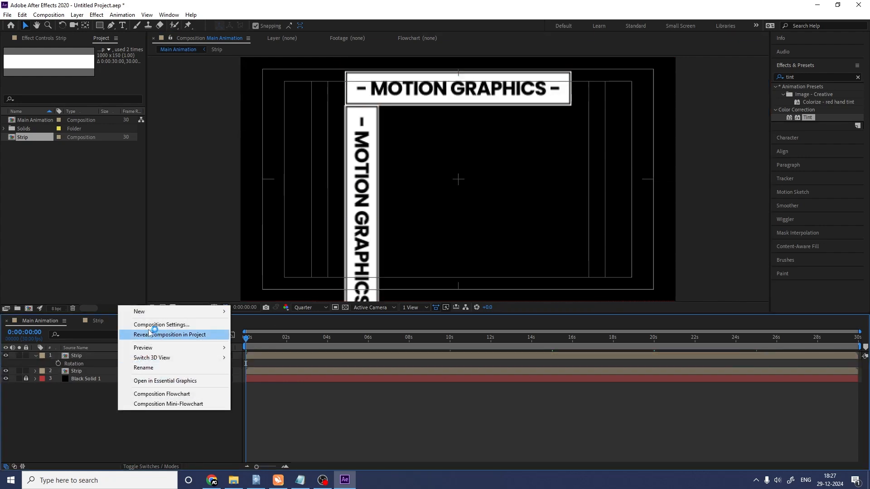
pyautogui.moveTo(145, 311)
pyautogui.click(260, 365)
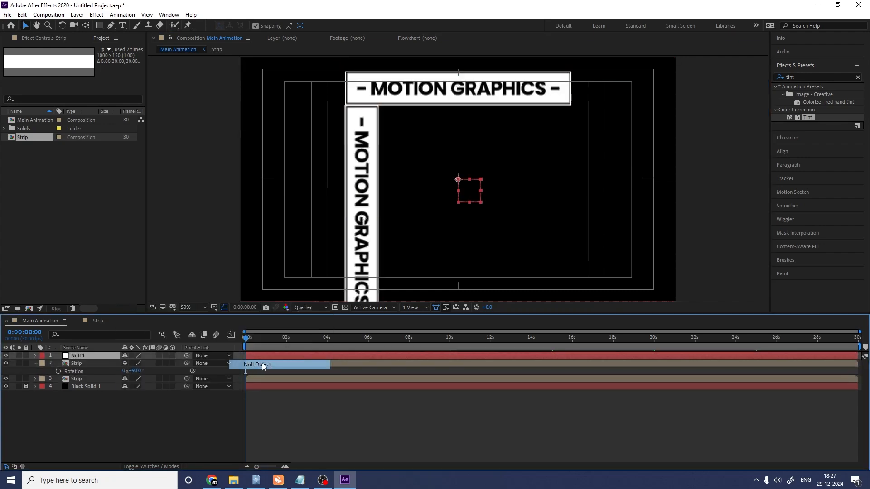
pyautogui.click(77, 363)
pyautogui.keyDown('ctrl'); pyautogui.click(76, 378); pyautogui.keyUp('ctrl')
pyautogui.moveTo(187, 363); pyautogui.dragTo(73, 356)
# Use the null to scale both strips to 68% and shift them slightly upward, deleting the null once they are placed.
pyautogui.click(86, 356)
pyautogui.press('s')
pyautogui.moveTo(140, 363); pyautogui.dragTo(124, 362)
pyautogui.moveTo(464, 188); pyautogui.dragTo(464, 173)
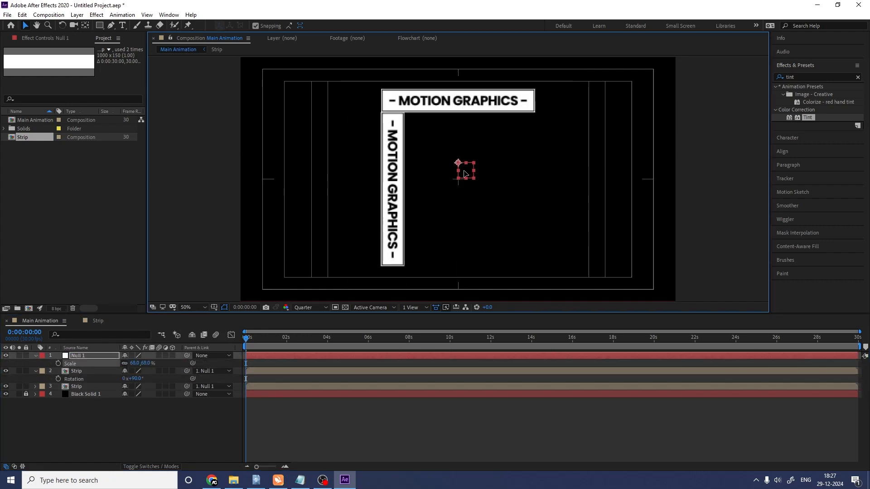
pyautogui.click(89, 358)
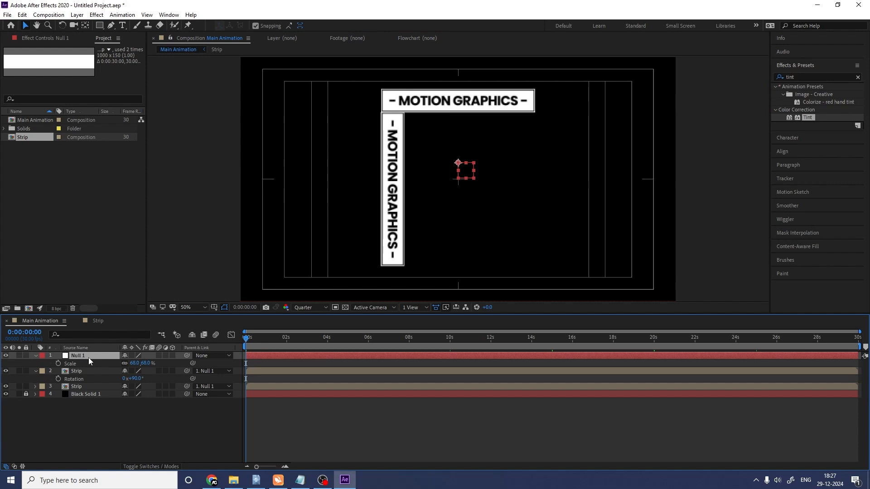
pyautogui.press('Delete')
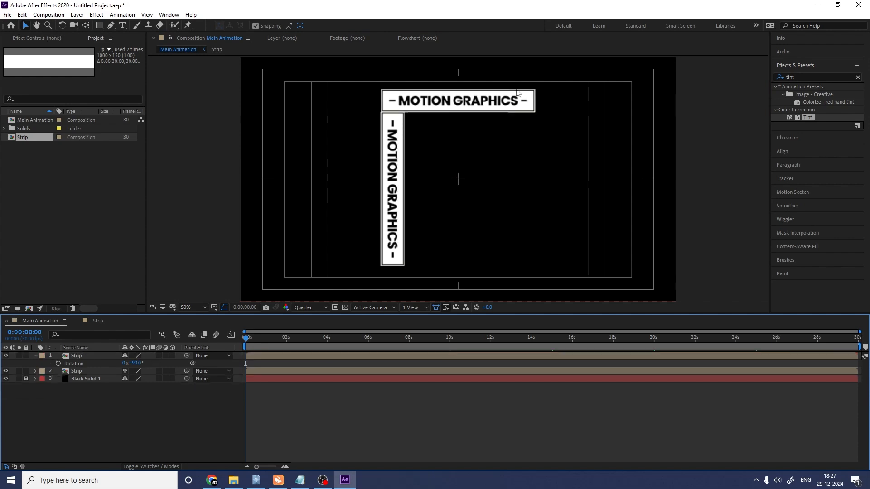
# Duplicate the horizontal strip and snap the copy beneath the vertical strip's lower end, aligned with the original strip above.
pyautogui.click(447, 102)
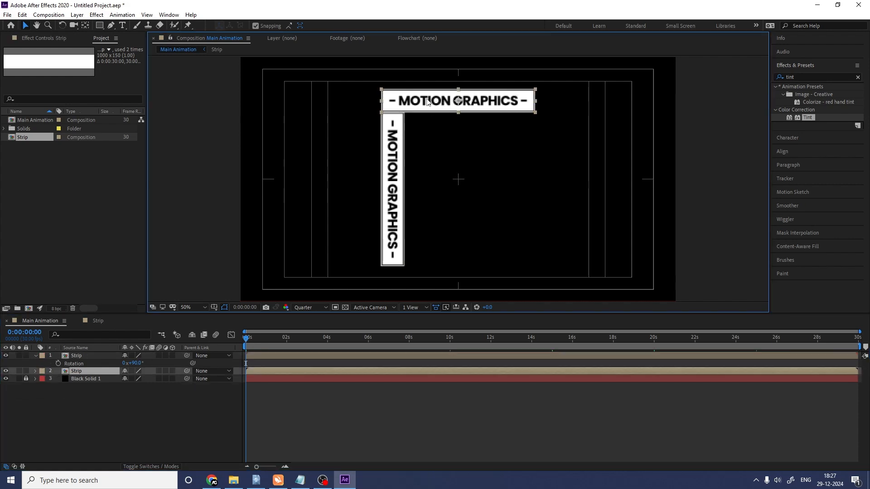
pyautogui.hotkey('ctrl', 'd')
pyautogui.moveTo(396, 101); pyautogui.dragTo(387, 274)
# Duplicate the vertical strip and snap the copy between the right ends of the two horizontal strips to close the frame.
pyautogui.click(395, 135)
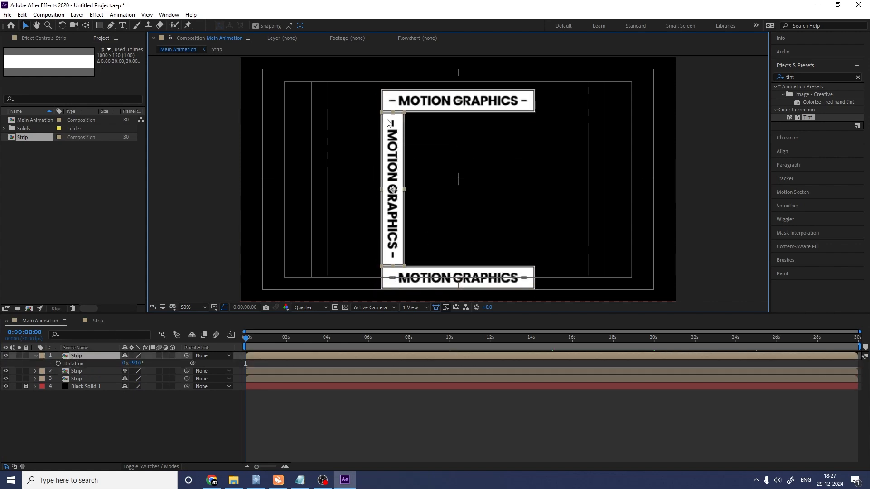
pyautogui.hotkey('ctrl', 'd')
pyautogui.moveTo(401, 120); pyautogui.dragTo(536, 117)
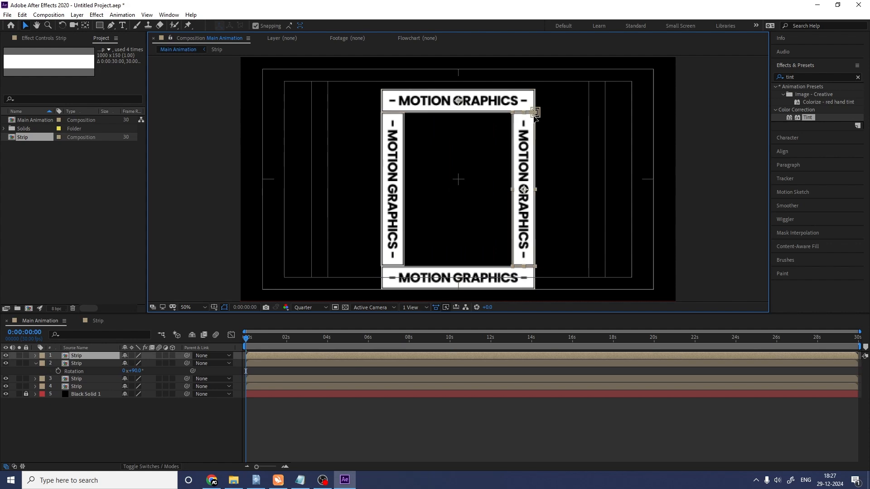
pyautogui.click(560, 152)
# Move all four strips together slightly upward so the frame sits vertically centred in the composition.
pyautogui.hotkey('ctrl', 'a')
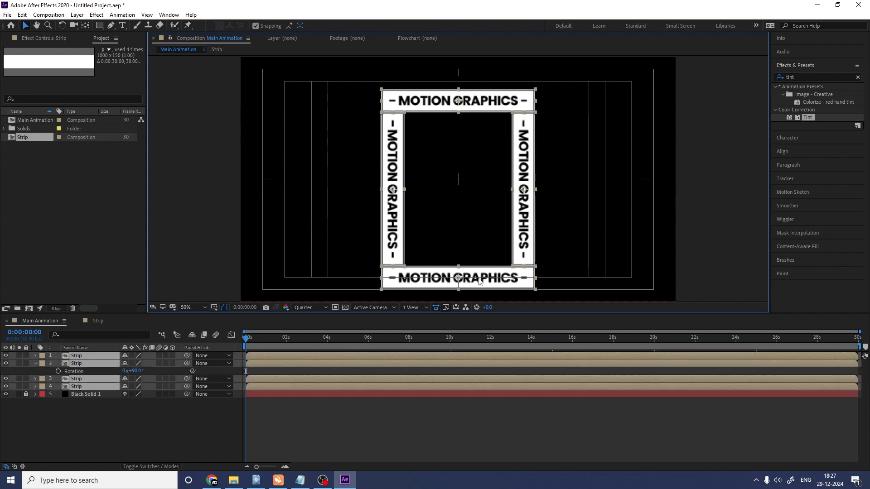
pyautogui.moveTo(478, 279); pyautogui.dragTo(478, 273)
pyautogui.click(140, 422)
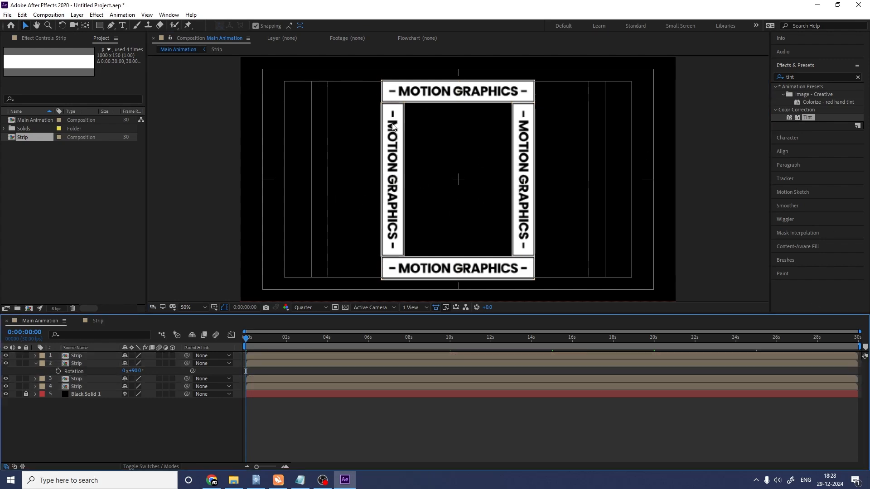
# Turn on Collapse Transformations for all four Strip layers in Main Animation.
pyautogui.click(77, 387)
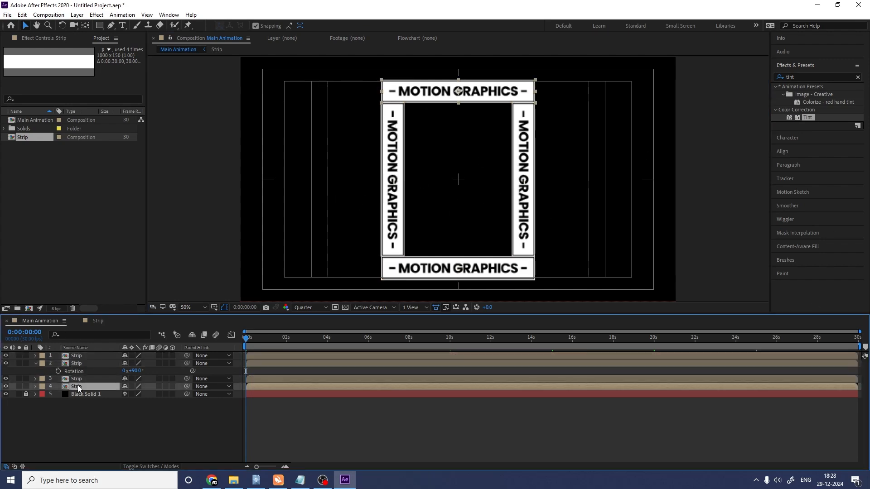
pyautogui.keyDown('shift'); pyautogui.click(78, 354); pyautogui.keyUp('shift')
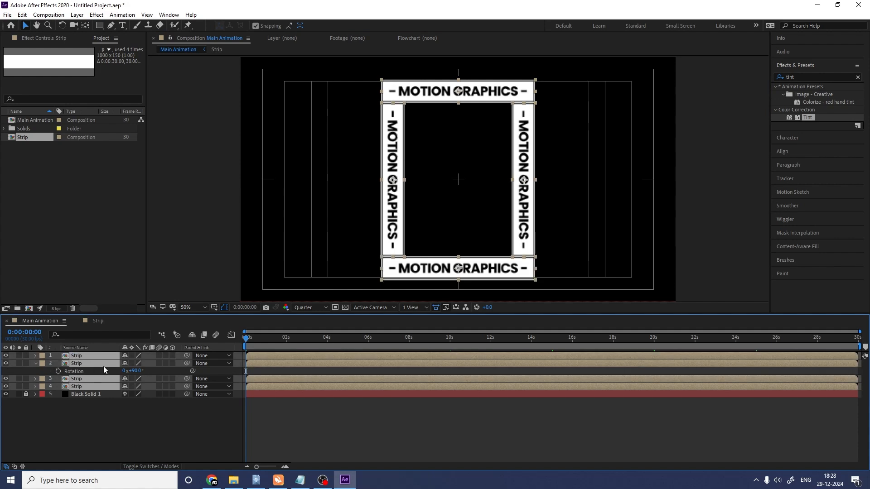
pyautogui.click(131, 354)
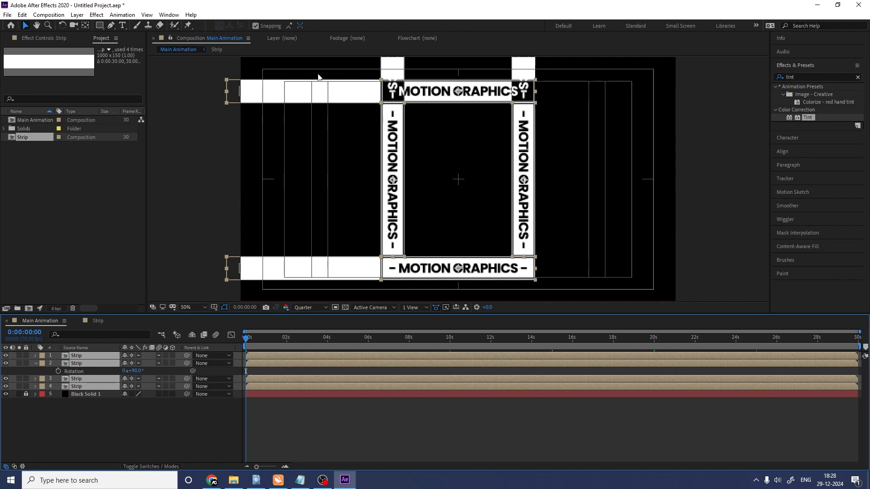
pyautogui.click(108, 415)
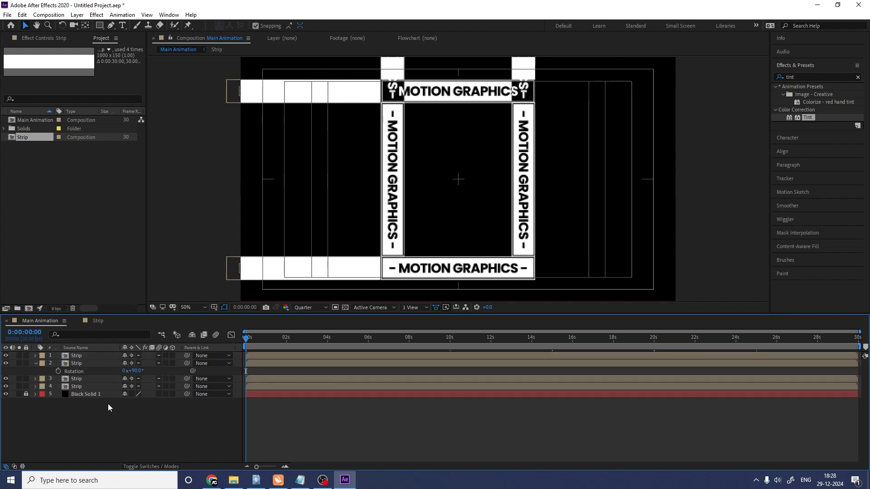
# Inside the Strip composition, pre-compose all five layers, including the white solid, as Main Strip, and return to Main Animation.
pyautogui.doubleClick(89, 357)
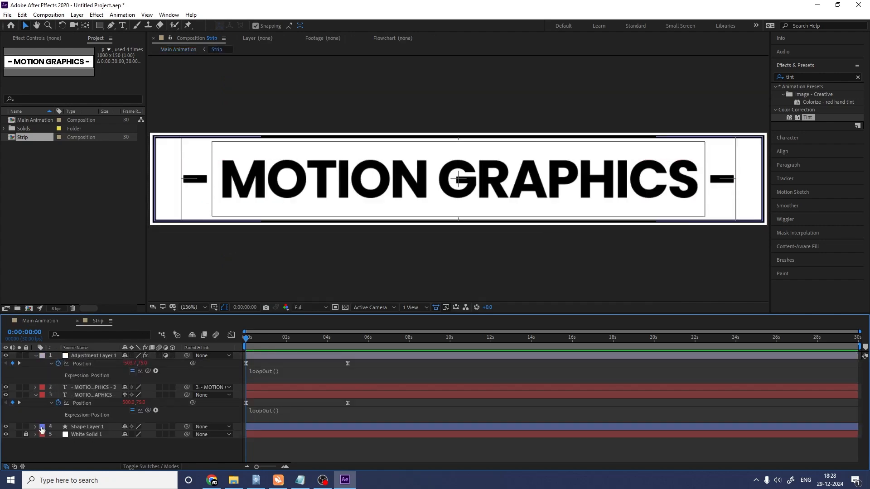
pyautogui.click(35, 356)
pyautogui.click(35, 371)
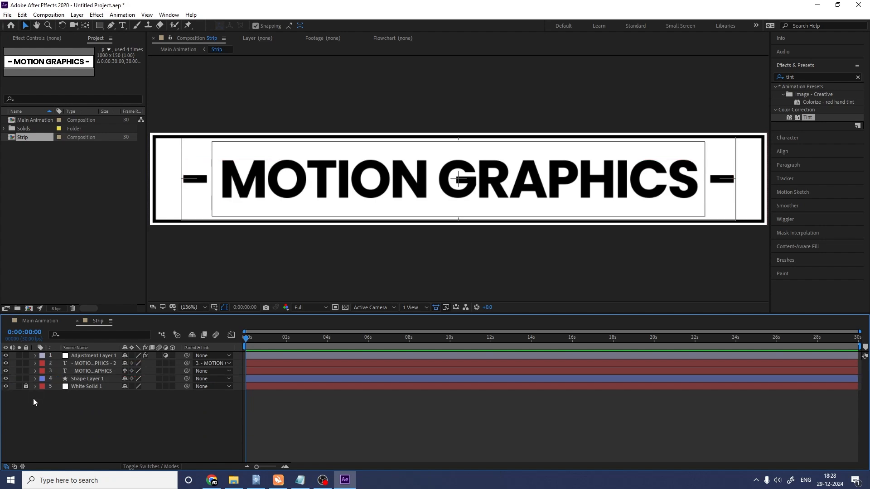
pyautogui.moveTo(94, 415); pyautogui.dragTo(67, 356)
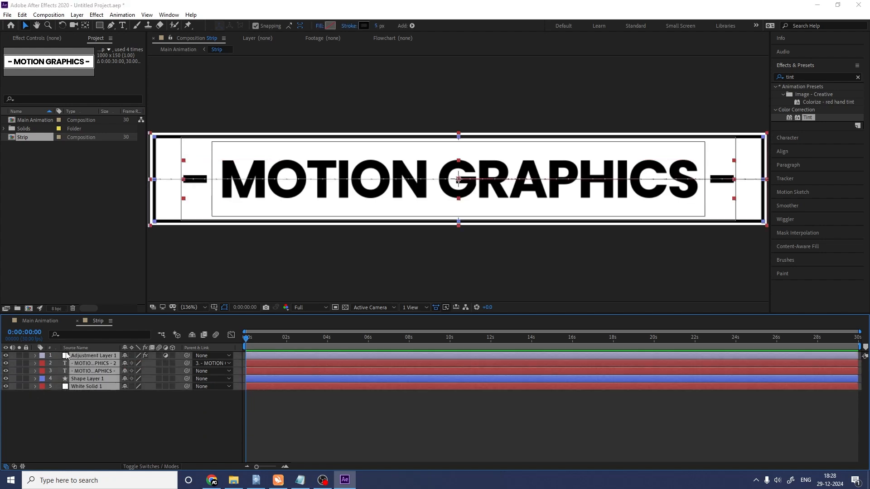
pyautogui.hotkey('ctrl', 'shift', 'c')
pyautogui.write('Main Strip')
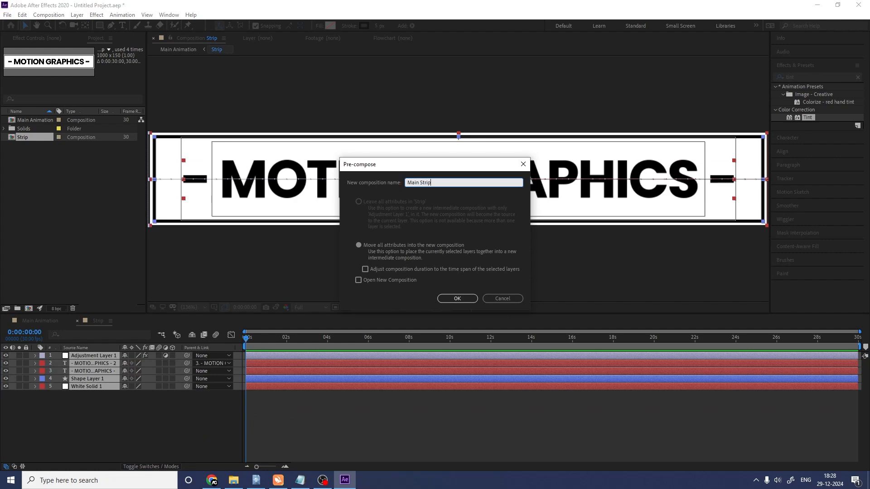
pyautogui.press('Return')
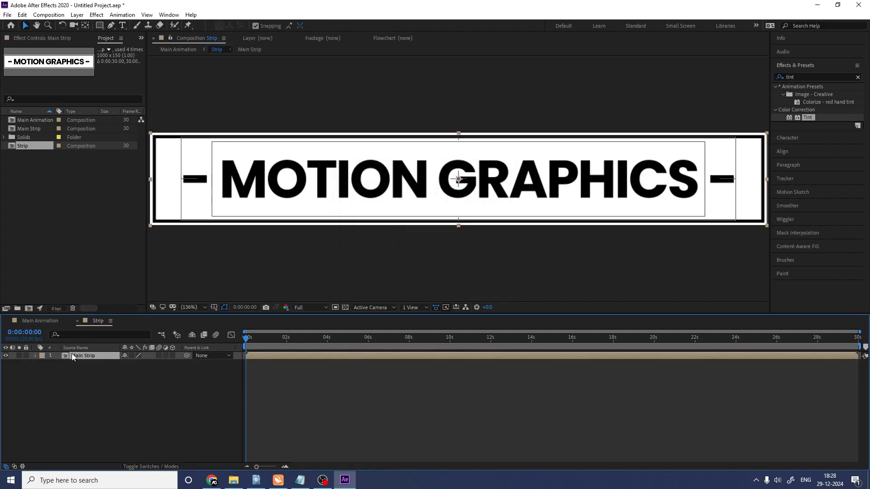
pyautogui.click(53, 319)
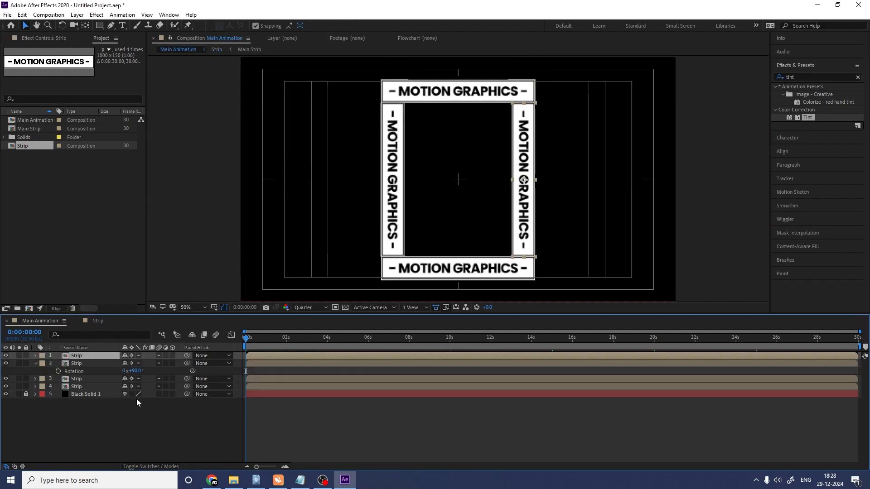
# Pre-compose the four Strip layers as Box and turn on Collapse Transformations for the resulting layer.
pyautogui.click(99, 403)
pyautogui.click(76, 386)
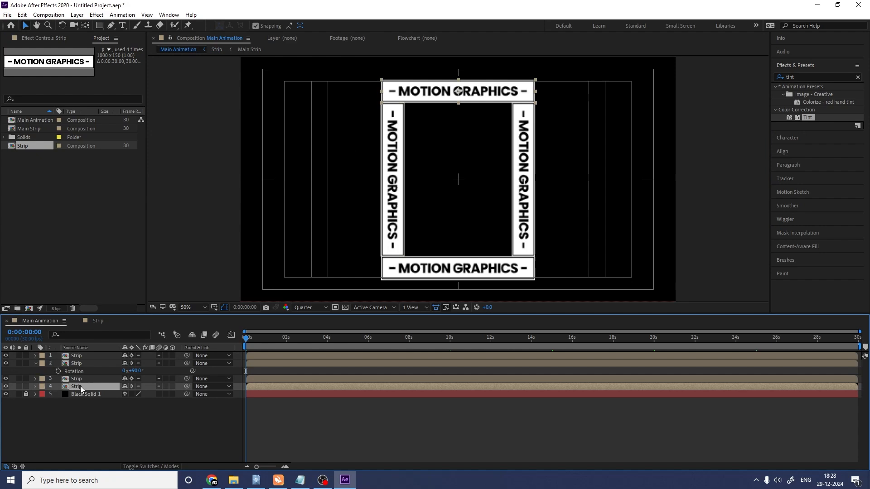
pyautogui.keyDown('shift'); pyautogui.click(78, 356); pyautogui.keyUp('shift')
pyautogui.hotkey('ctrl', 'shift', 'c')
pyautogui.write('Box')
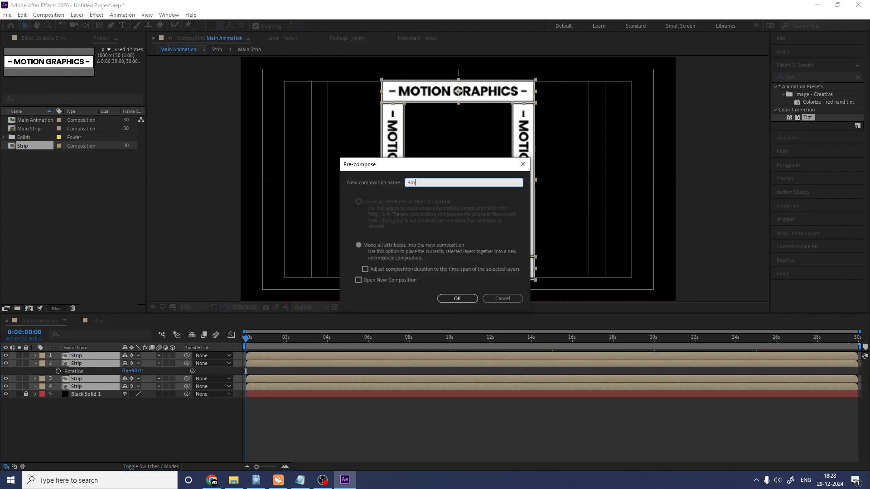
pyautogui.press('Return')
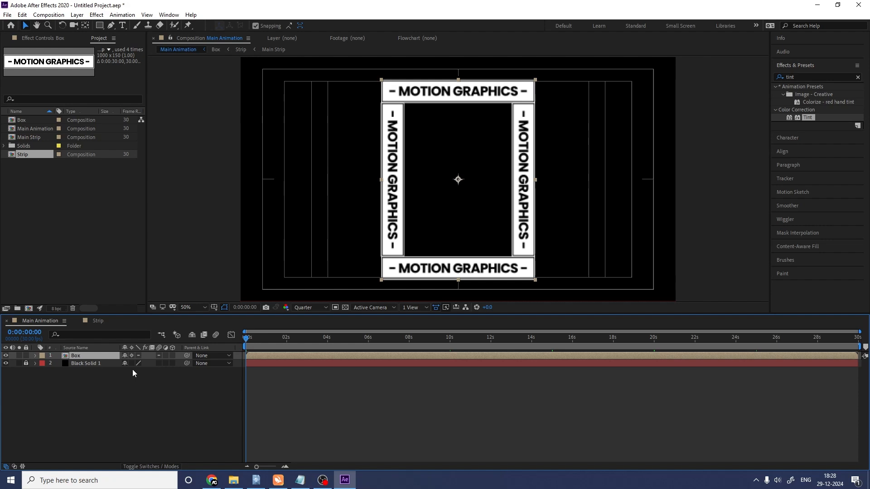
# Keyframe the Box layer's scale from 404% at 0 seconds to 0% at 5 seconds, and play the animation.
pyautogui.press('s')
pyautogui.moveTo(136, 364); pyautogui.dragTo(243, 333)
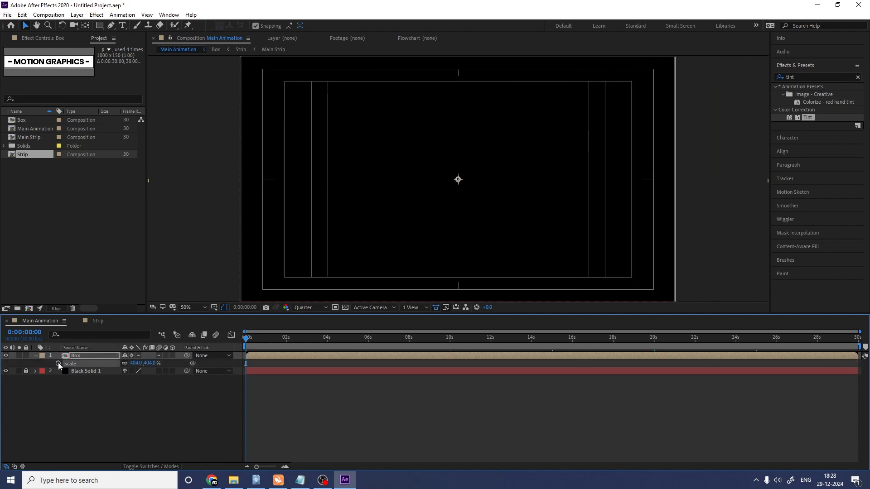
pyautogui.press('=')
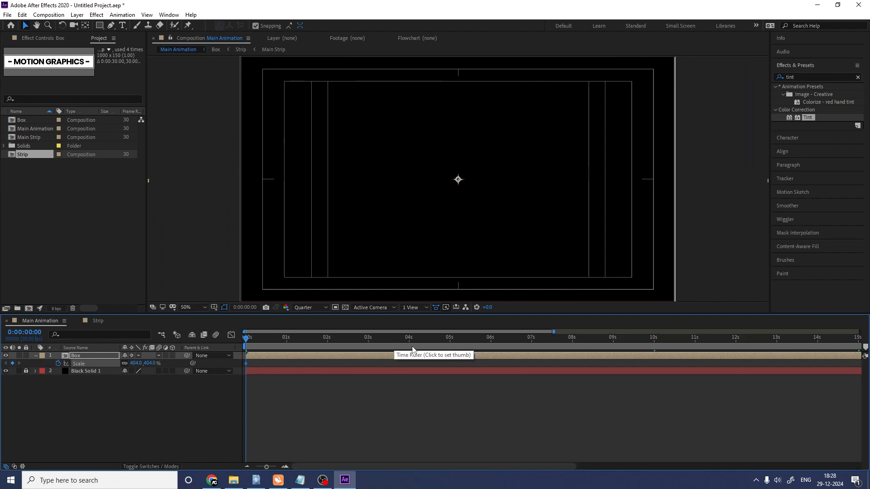
pyautogui.click(449, 338)
pyautogui.click(136, 363)
pyautogui.write('0')
pyautogui.press('Return')
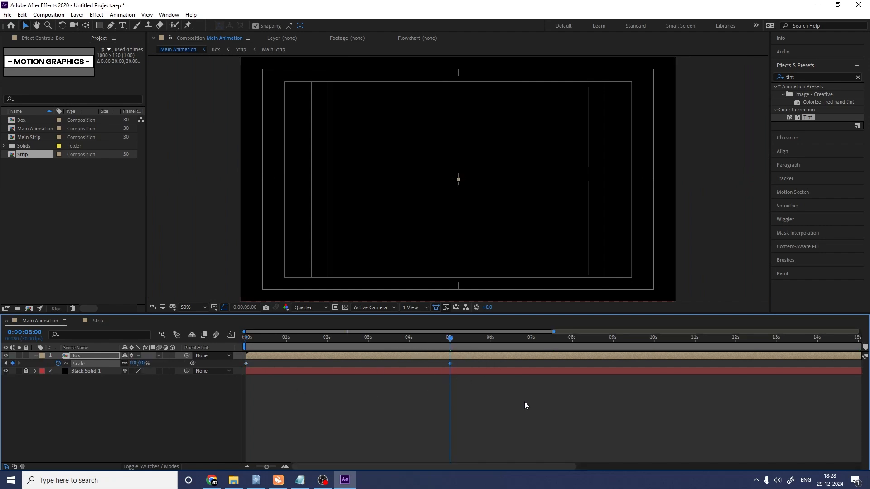
pyautogui.moveTo(516, 403); pyautogui.dragTo(149, 312)
pyautogui.press('Home')
pyautogui.press('space')
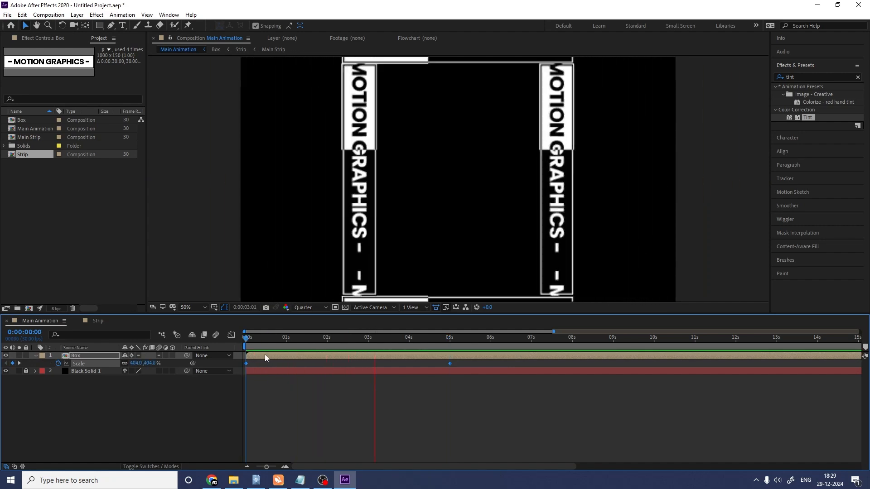
pyautogui.press('space')
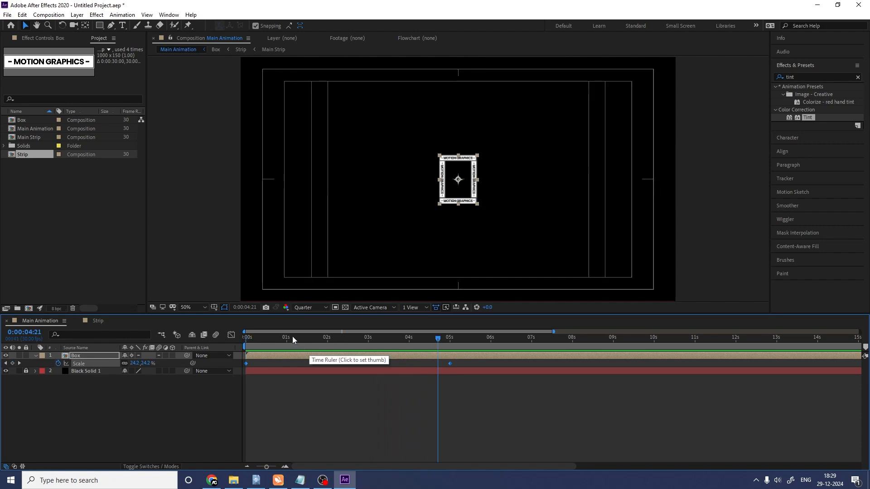
# Keyframe the Box layer's rotation from 0° at the start to one full revolution at 5 seconds, and preview it.
pyautogui.press('r')
pyautogui.click(58, 363)
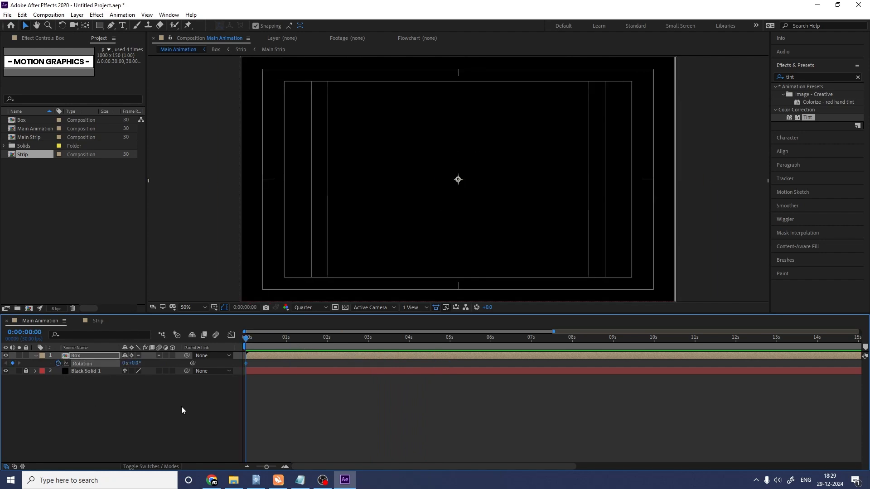
pyautogui.hotkey('shift', 's')
pyautogui.press('k')
pyautogui.click(126, 371)
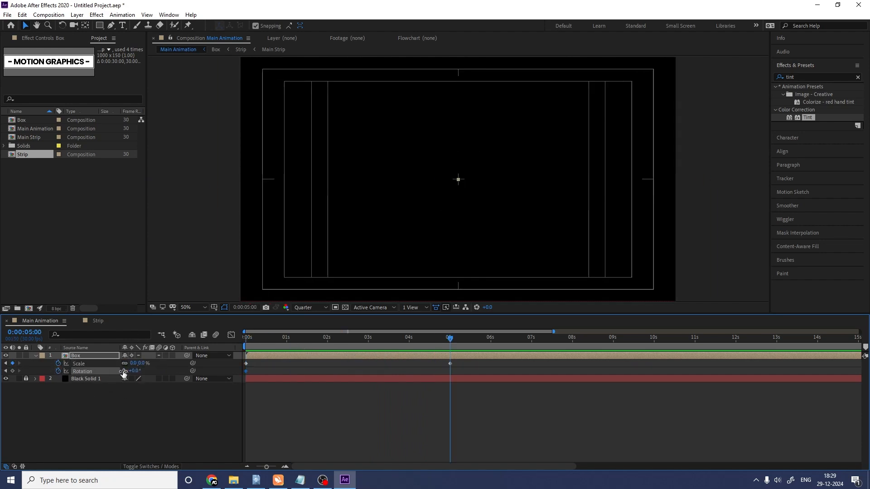
pyautogui.write('1')
pyautogui.press('Return')
pyautogui.press('Home')
pyautogui.press('space')
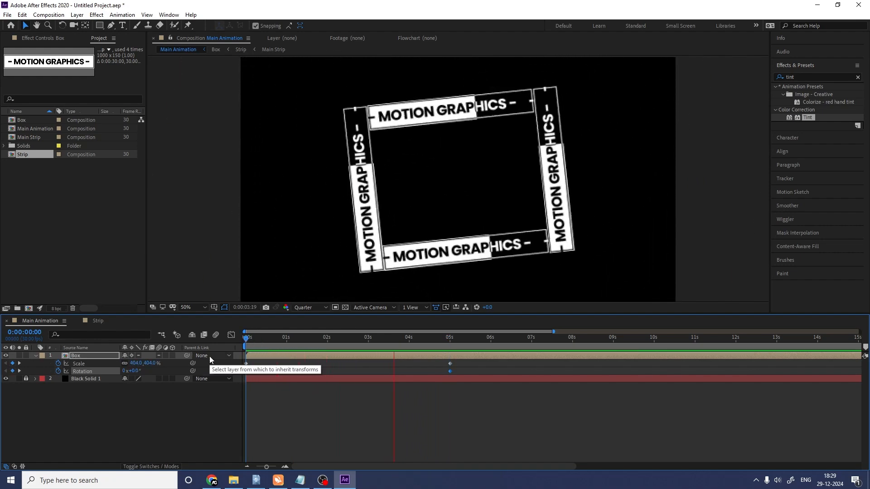
pyautogui.click(205, 403)
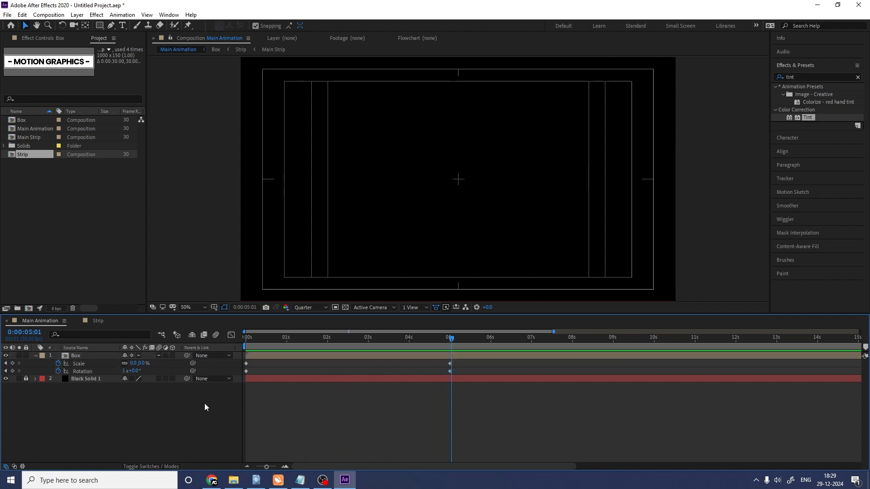
# Add the expression loopOut() to both the Rotation and Scale properties of the Box layer.
pyautogui.keyDown('alt'); pyautogui.click(58, 371); pyautogui.keyUp('alt')
pyautogui.press('Num_Lock')
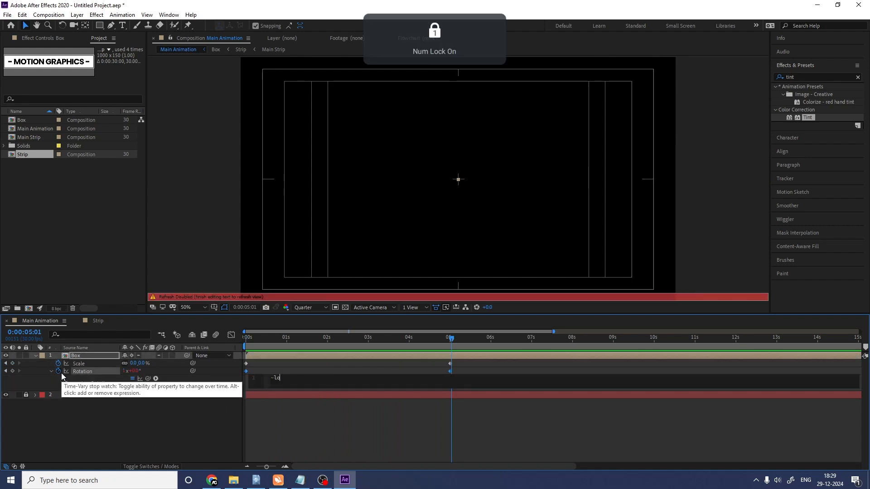
pyautogui.write('loo')
pyautogui.press('Down')
pyautogui.press('Down')
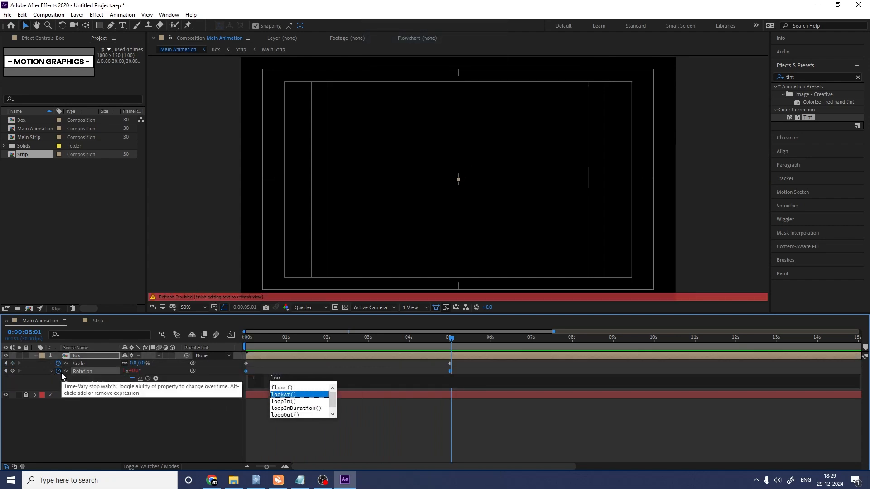
pyautogui.press('Down')
pyautogui.press('Return')
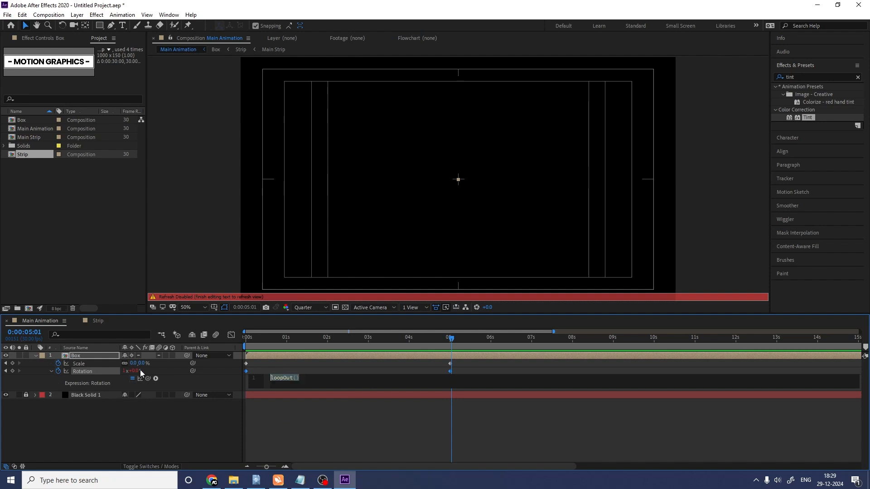
pyautogui.keyDown('alt'); pyautogui.click(58, 363); pyautogui.keyUp('alt')
pyautogui.hotkey('ctrl', 'v')
pyautogui.click(270, 365)
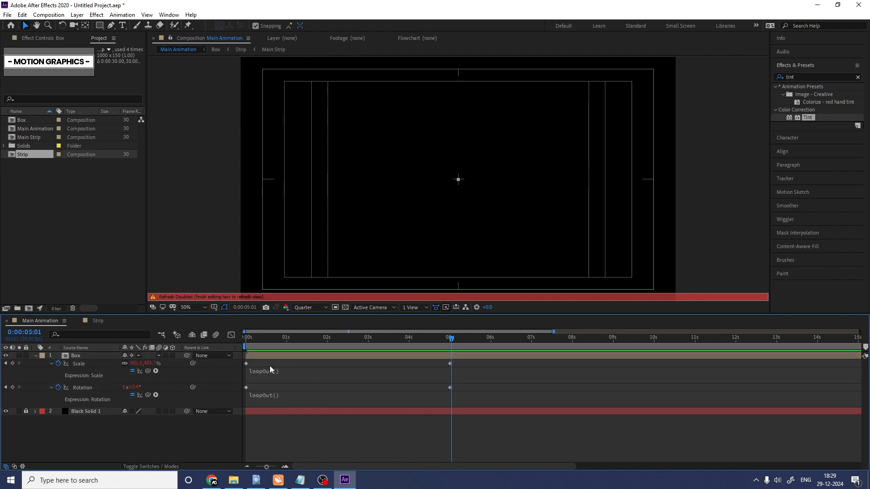
# Play the animation across the 5-second mark to check how the Box layer loops.
pyautogui.press('Home')
pyautogui.press('=')
pyautogui.press('=')
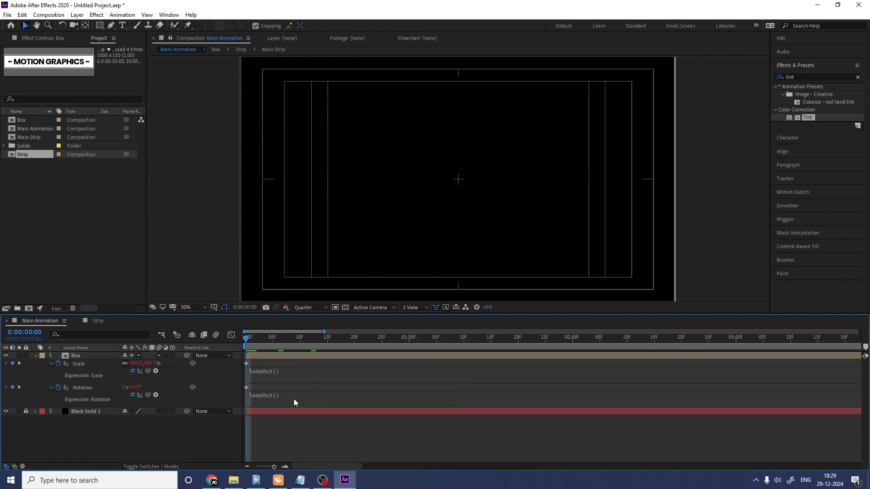
pyautogui.press('-')
pyautogui.press('-')
pyautogui.click(438, 343)
pyautogui.press('space')
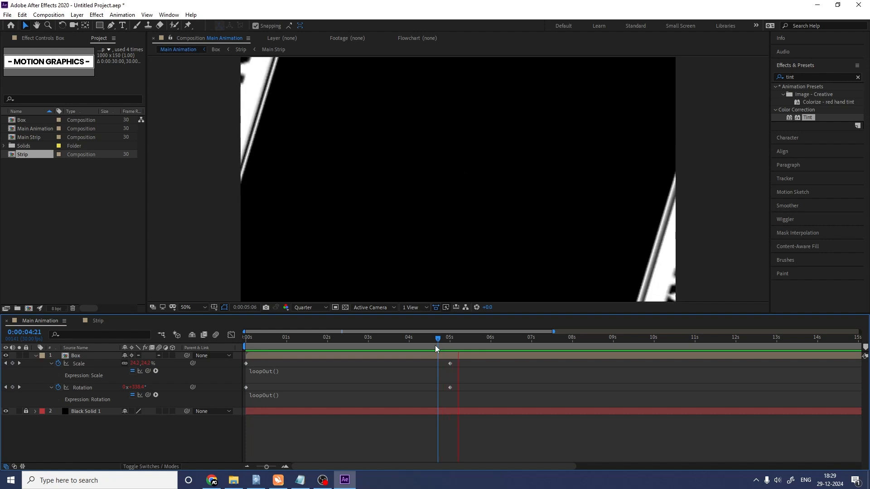
# Return to the start of the timeline and duplicate the Box layer nine times to make ten Box layers.
pyautogui.moveTo(326, 339); pyautogui.dragTo(163, 360)
pyautogui.press('=')
pyautogui.press('=')
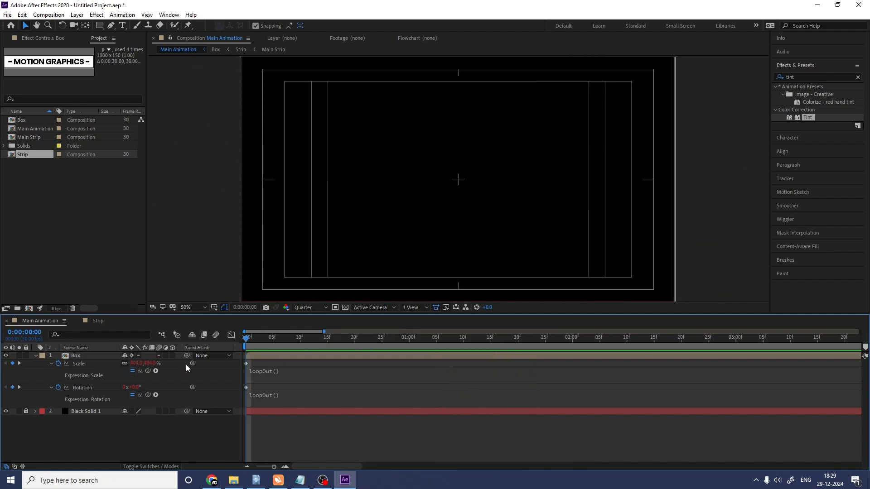
pyautogui.click(36, 356)
pyautogui.click(79, 356)
pyautogui.hotkey('ctrl', 'd')
pyautogui.hotkey('ctrl', 'd')
pyautogui.hotkey('ctrl', 'd')
pyautogui.hotkey('ctrl', 'd')
pyautogui.hotkey('ctrl', 'd')
pyautogui.hotkey('ctrl', 'd')
pyautogui.hotkey('ctrl', 'd')
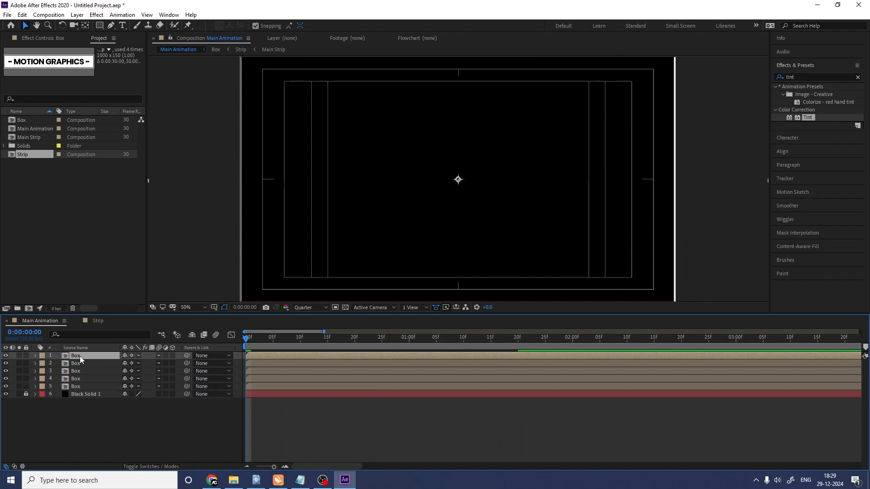
pyautogui.hotkey('ctrl', 'd')
pyautogui.hotkey('ctrl', 'd')
pyautogui.hotkey('ctrl', 'd')
pyautogui.hotkey('ctrl', 'd')
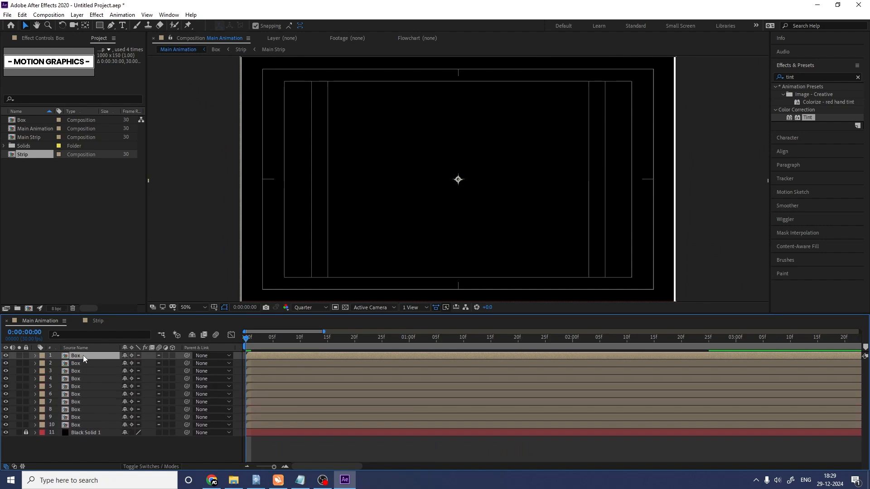
# Duplicate the Box layer repeatedly until Main Animation contains 26 Box layers above Black Solid 1.
pyautogui.hotkey('ctrl', 'd')
pyautogui.hotkey('ctrl', 'd')
pyautogui.hotkey('ctrl', 'd')
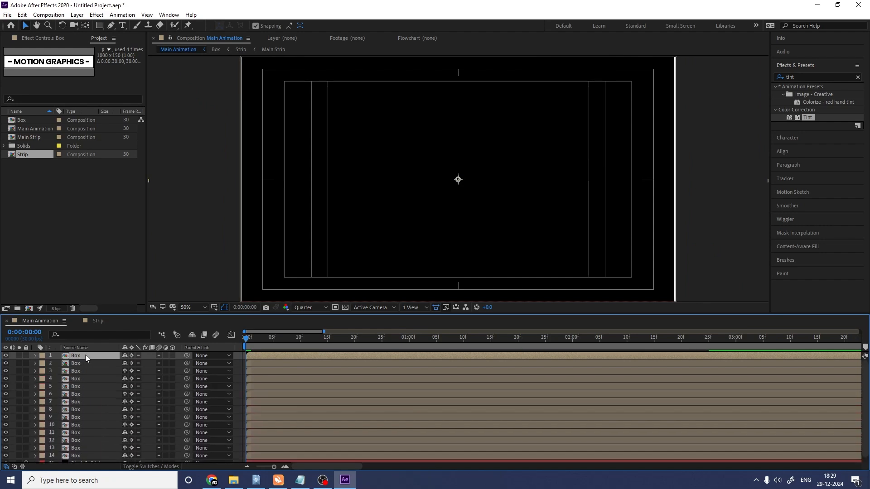
pyautogui.hotkey('ctrl', 'd')
pyautogui.hotkey('ctrl', 'd')
pyautogui.hotkey('ctrl', 'd')
pyautogui.hotkey('ctrl', 'd')
pyautogui.hotkey('ctrl', 'd')
pyautogui.hotkey('ctrl', 'd')
pyautogui.hotkey('ctrl', 'd')
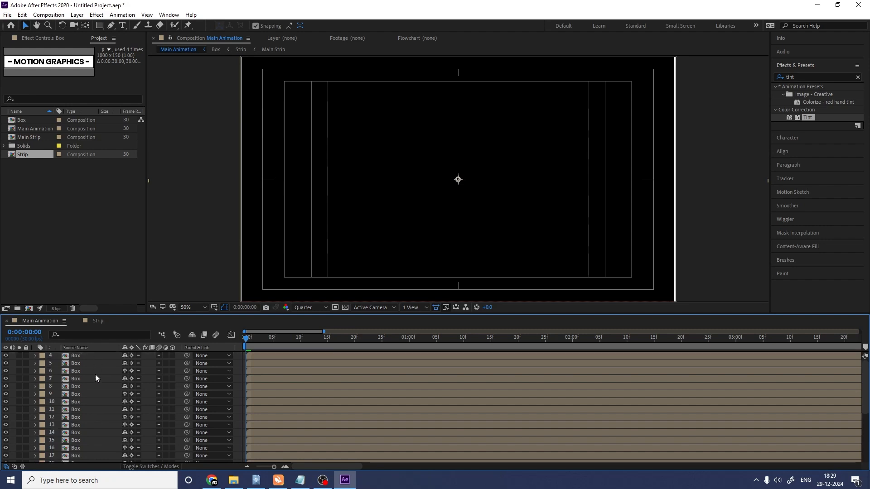
pyautogui.scroll(-5, 111, 395)
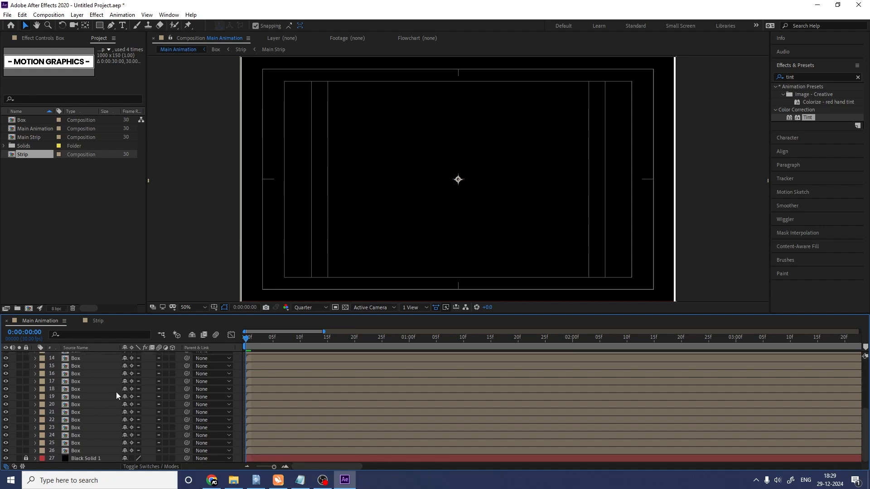
# Select all the Box layers and trim their ends at 0:00:00:04.
pyautogui.press('=')
pyautogui.press('space')
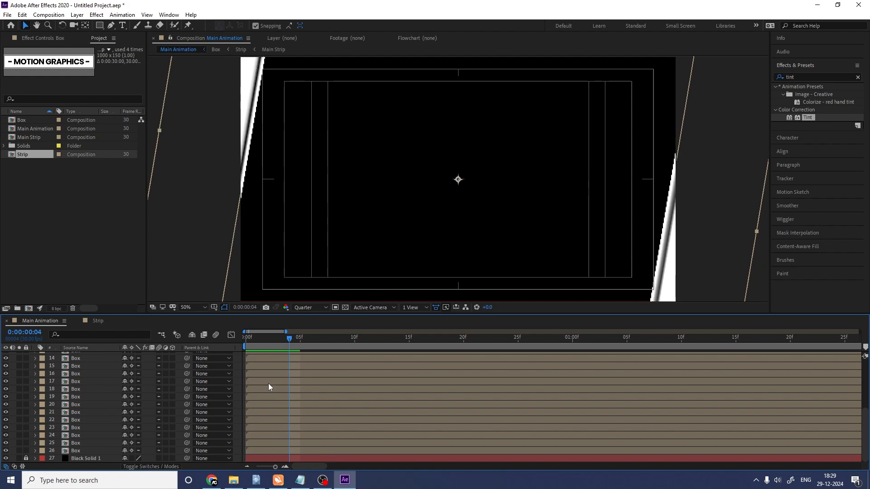
pyautogui.hotkey('ctrl', 'a')
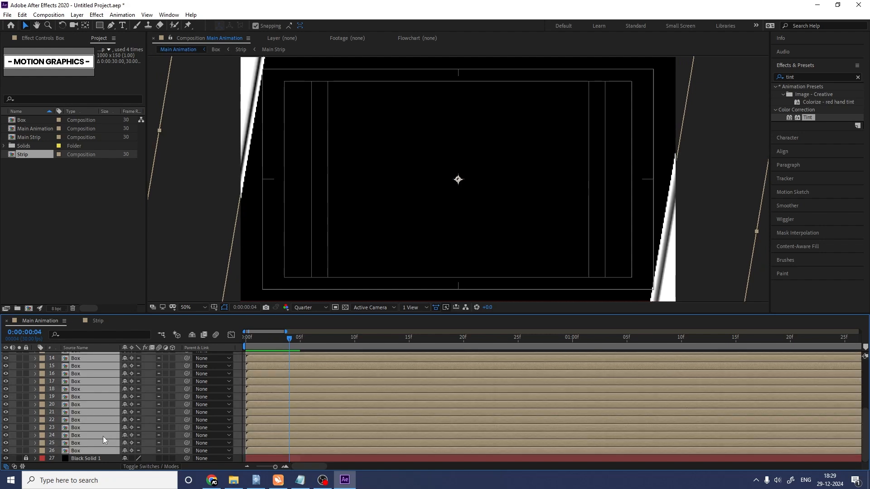
pyautogui.hotkey('alt', ']')
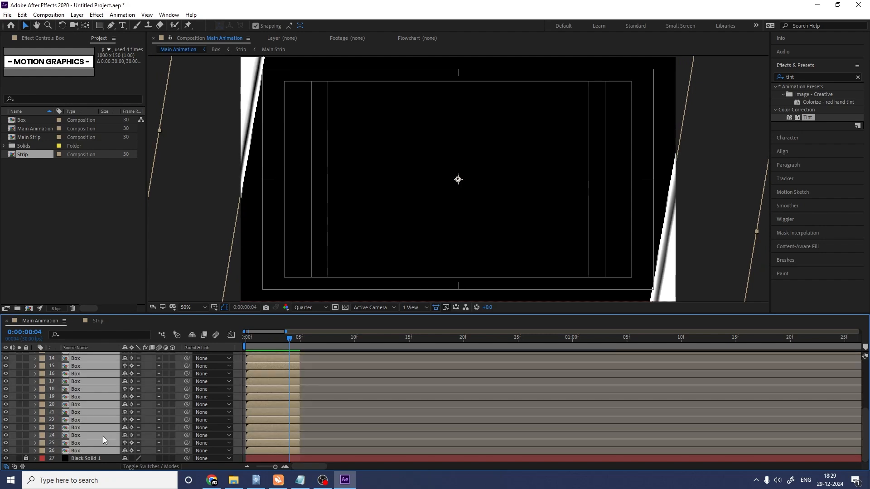
# Sequence the selected Box layers one after another with Sequence Layers, leaving Overlap off.
pyautogui.rightClick(282, 429)
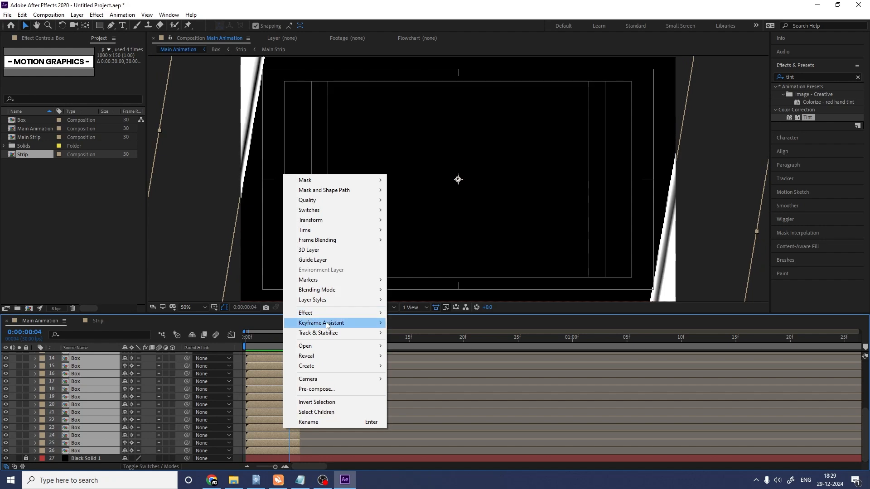
pyautogui.moveTo(335, 322)
pyautogui.click(437, 403)
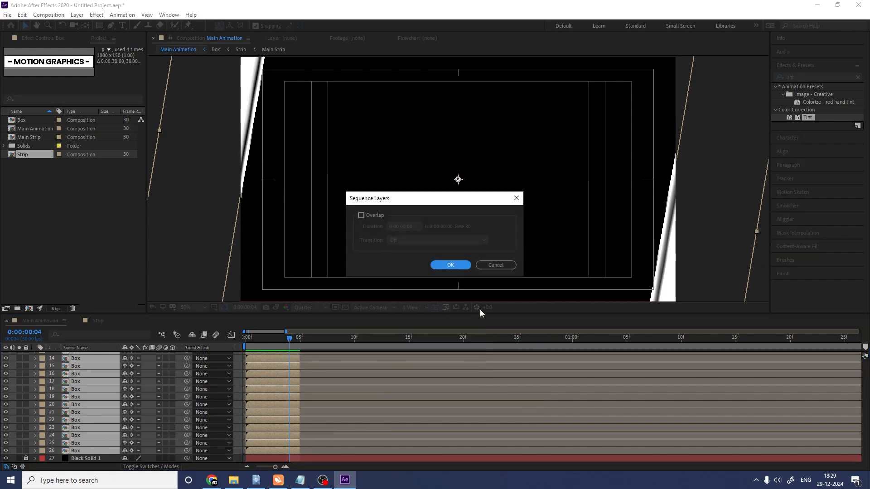
pyautogui.click(451, 264)
pyautogui.press('-')
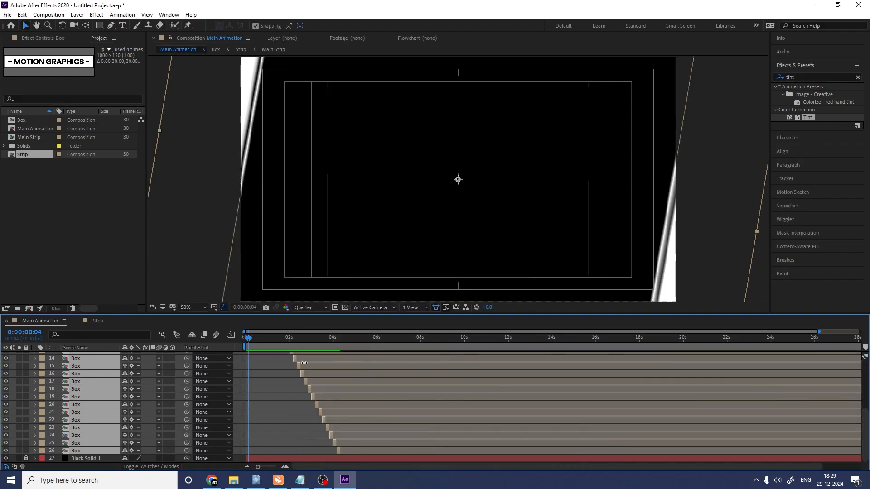
# Extend the ends of all staggered Box layers by about 20 seconds and preview the tunnel from around the 4-second mark.
pyautogui.moveTo(322, 363); pyautogui.dragTo(738, 362)
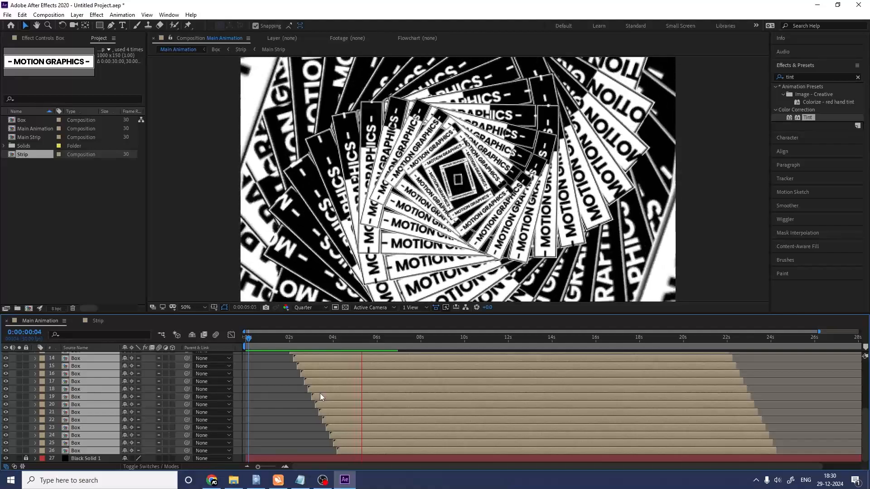
pyautogui.press('space')
pyautogui.press('=')
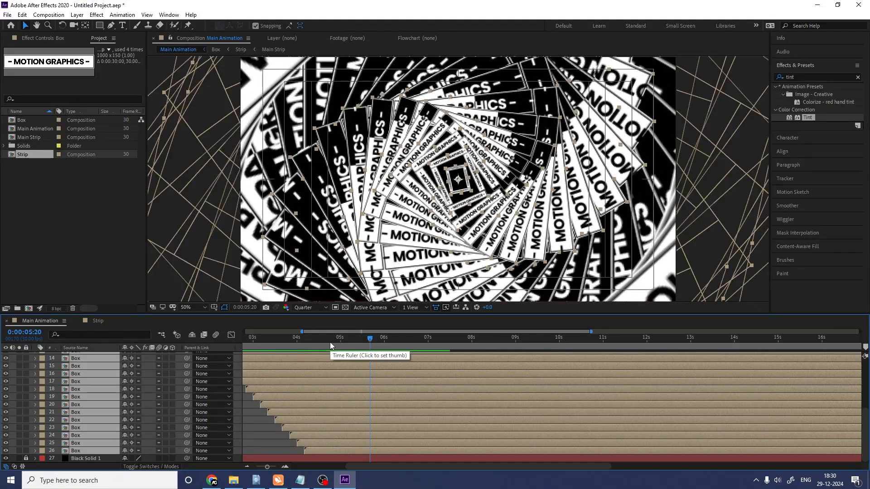
pyautogui.moveTo(330, 341); pyautogui.dragTo(300, 337)
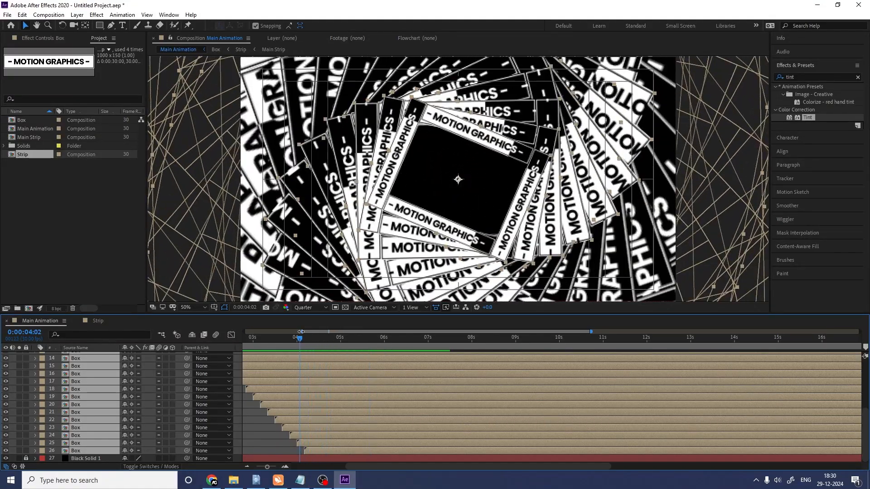
pyautogui.press('space')
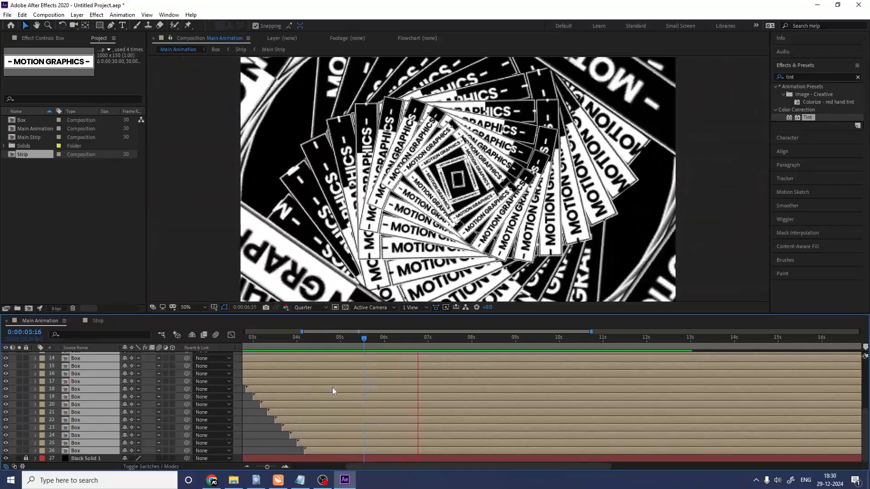
pyautogui.press('space')
# Trim the start of all Box layers at 0:00:04:05 and move them to the beginning of the composition.
pyautogui.moveTo(306, 339); pyautogui.dragTo(303, 339)
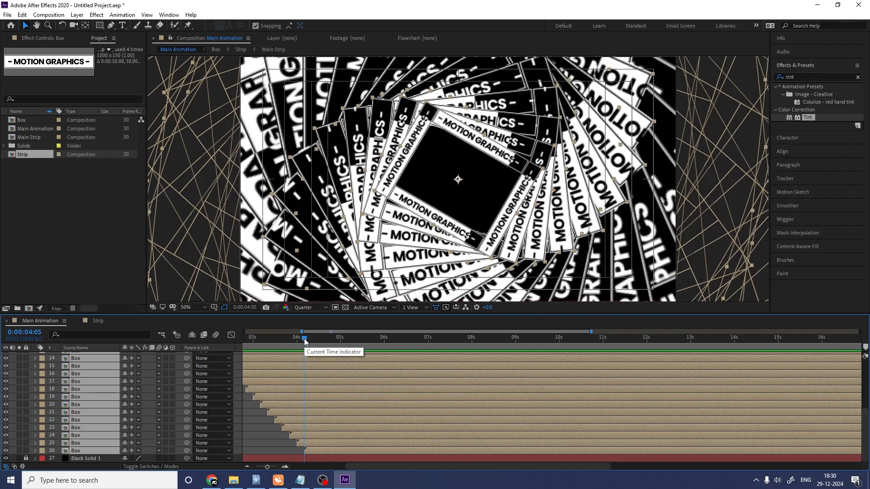
pyautogui.hotkey('alt', '[')
pyautogui.press('Home')
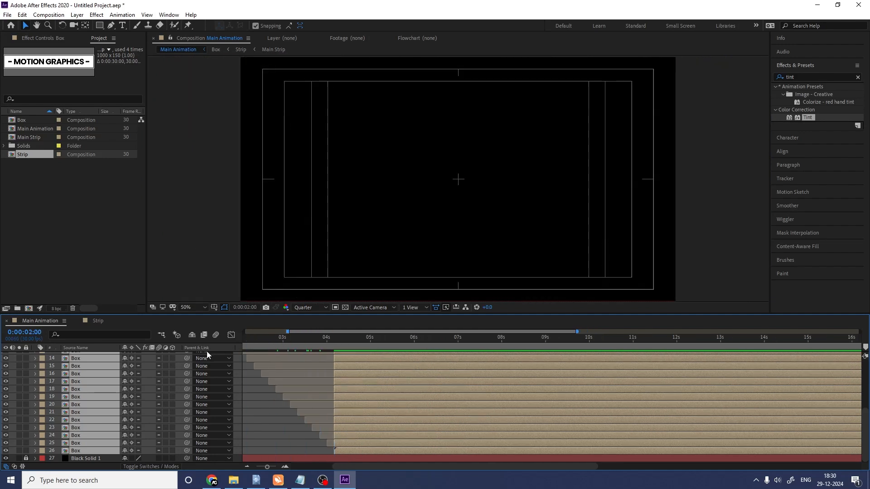
pyautogui.press('[')
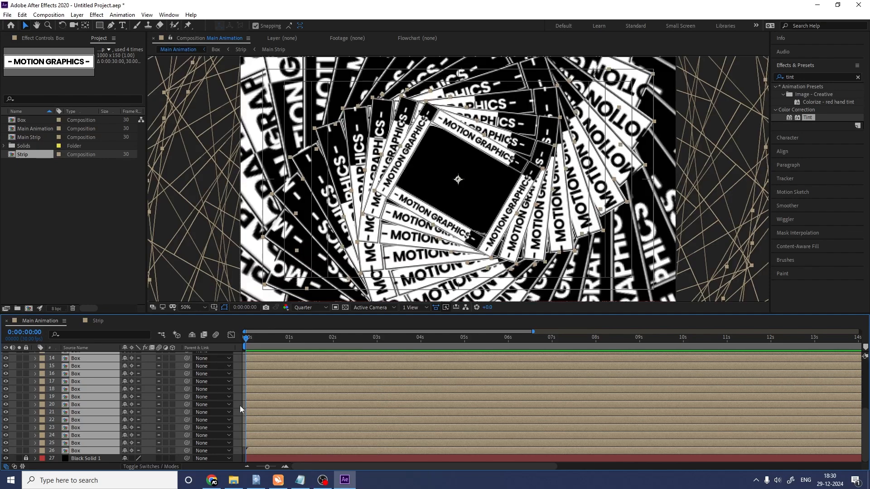
pyautogui.click(239, 392)
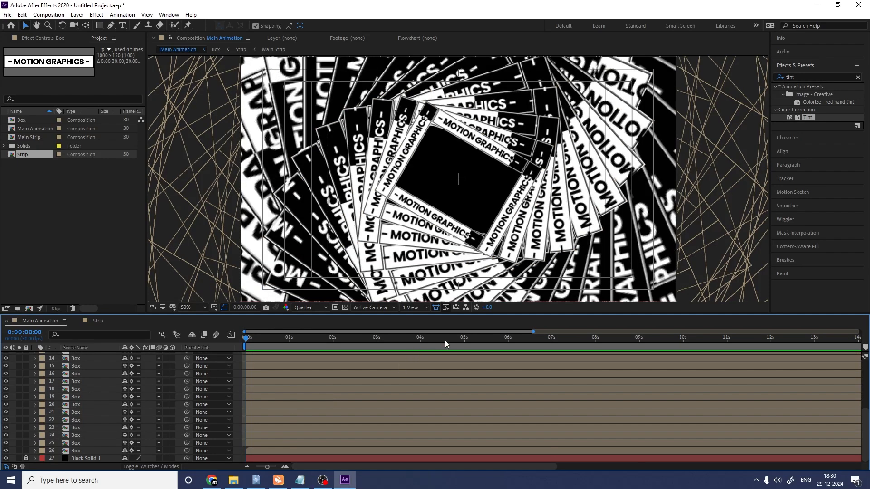
# End the work area at the bottom Box layer's second Scale keyframe, at 0:00:05:00, and preview the loop.
pyautogui.click(261, 452)
pyautogui.press('s')
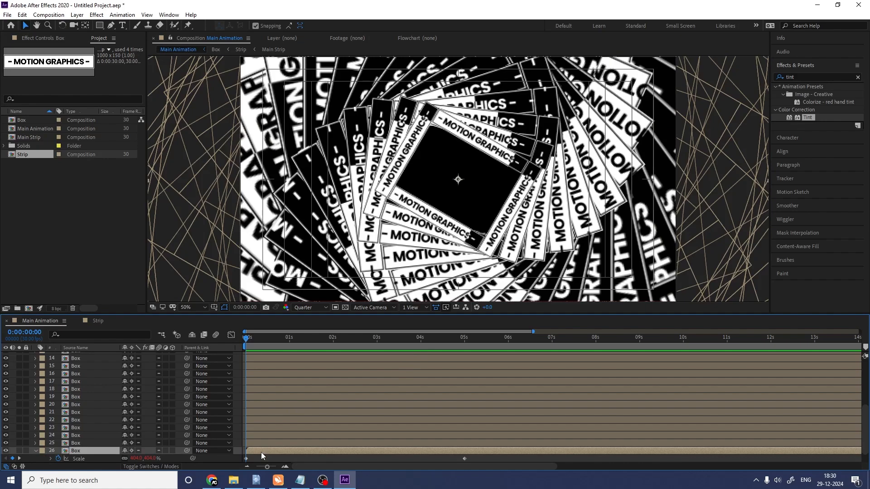
pyautogui.click(464, 340)
pyautogui.press('n')
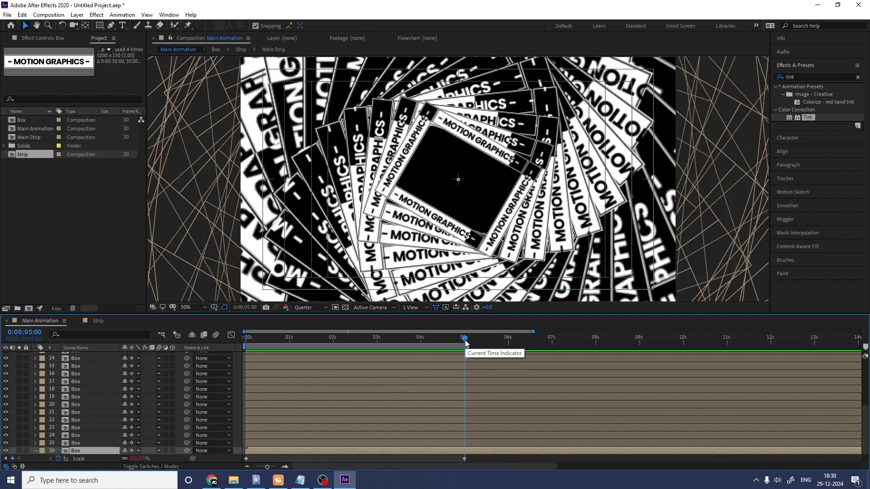
pyautogui.press('space')
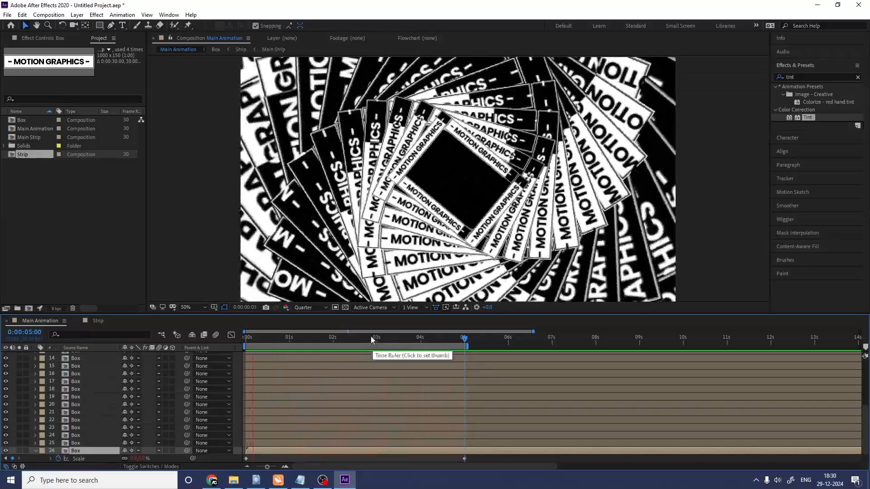
pyautogui.press('space')
# Set the composition preview resolution to Full and play the animation to check it.
pyautogui.click(310, 307)
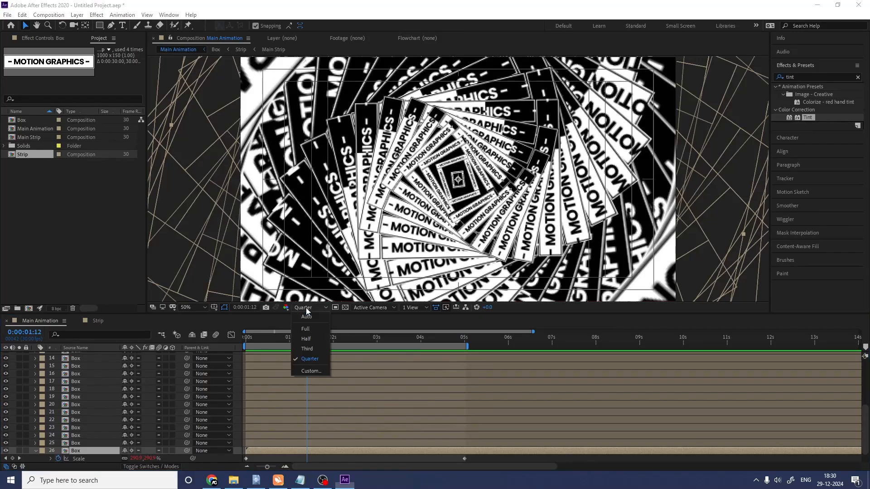
pyautogui.click(308, 328)
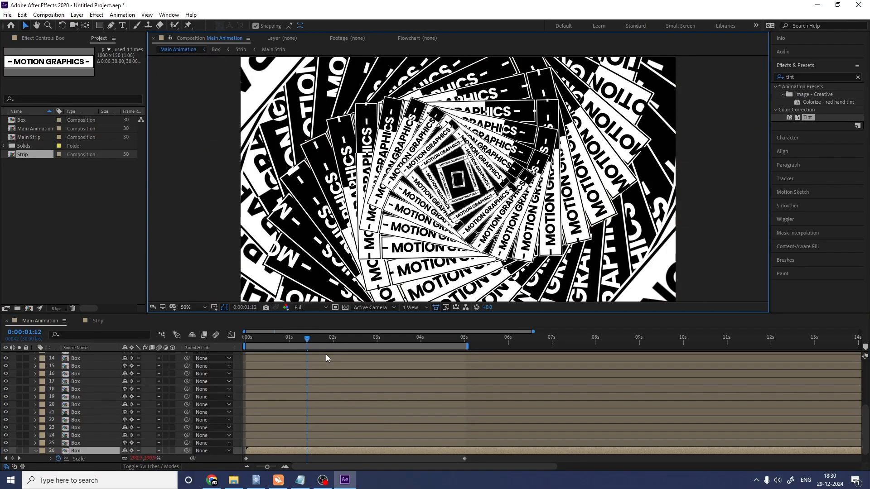
pyautogui.press('space')
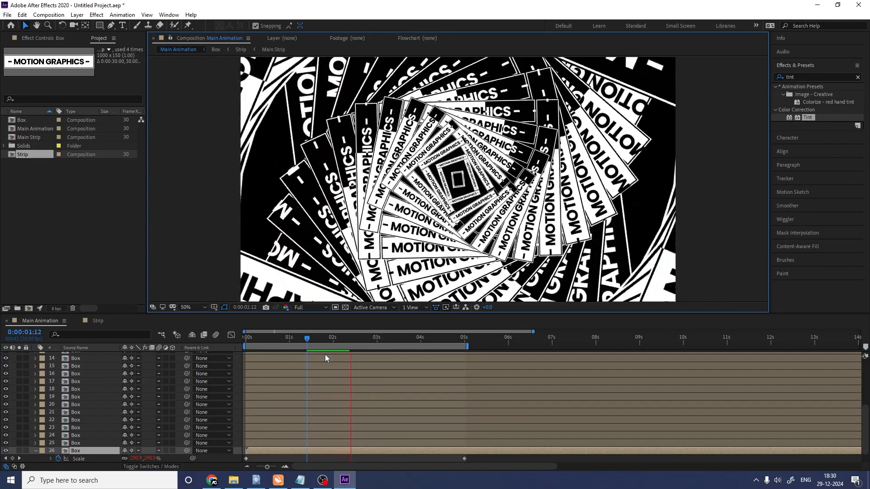
pyautogui.press('space')
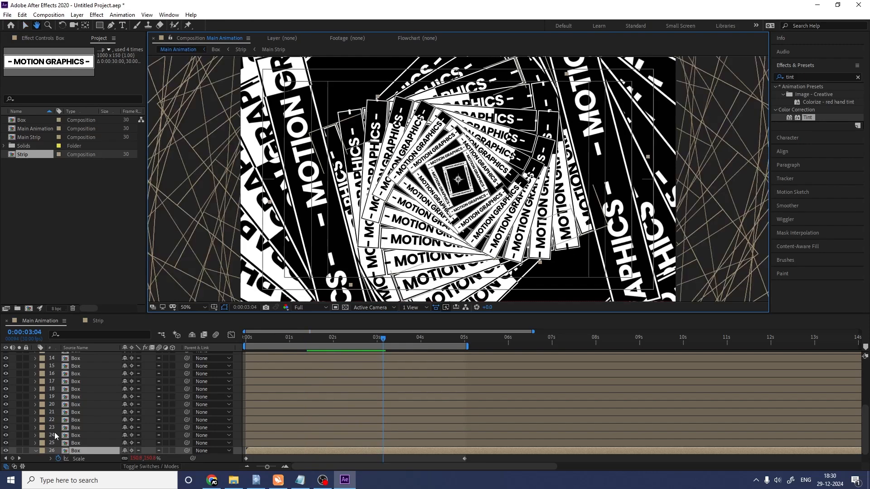
# Show the bottom Box layer's keyframed properties and hide the Black Solid 1 background layer.
pyautogui.press('u')
pyautogui.click(6, 458)
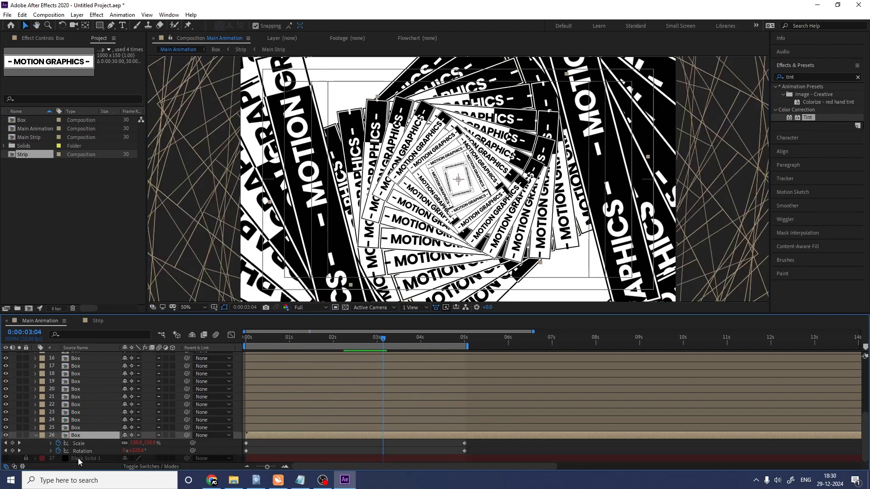
pyautogui.click(78, 458)
pyautogui.hotkey('ctrl', 'y')
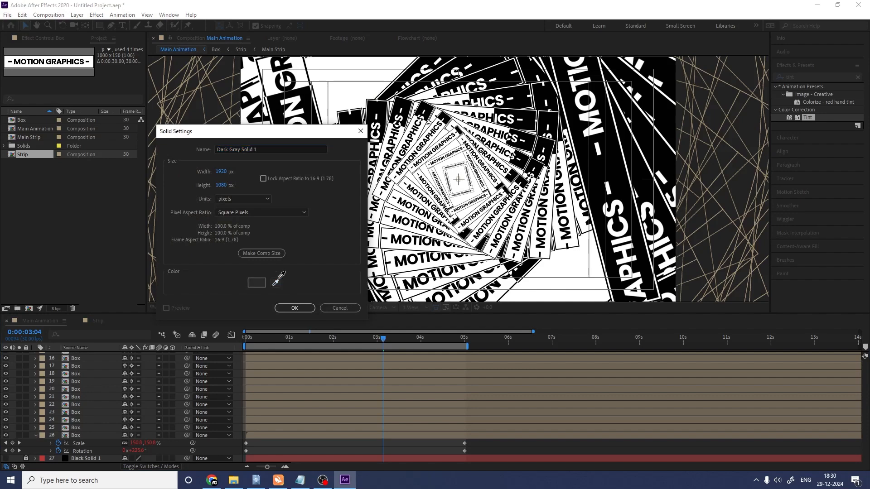
pyautogui.press('Return')
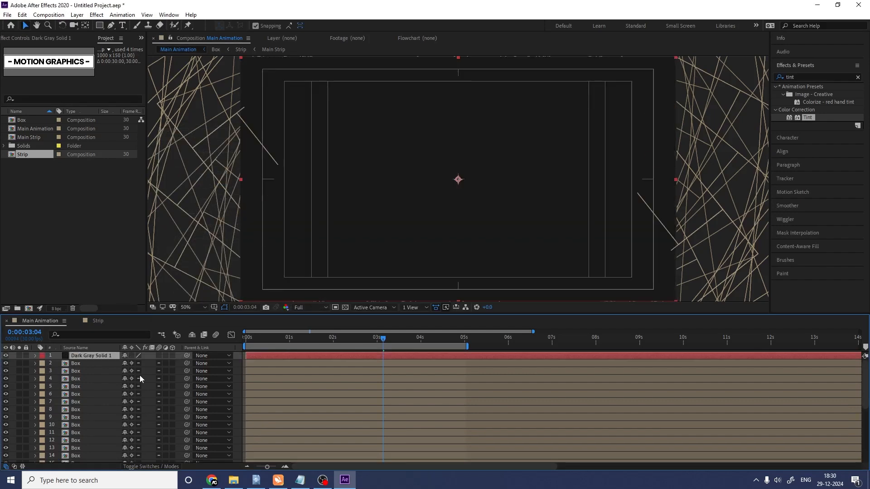
pyautogui.hotkey('ctrl', 'z')
# Create a white 1920 x 1080 px solid, place it below all Box layers just above Black Solid 1, and preview the animation.
pyautogui.hotkey('ctrl', 'y')
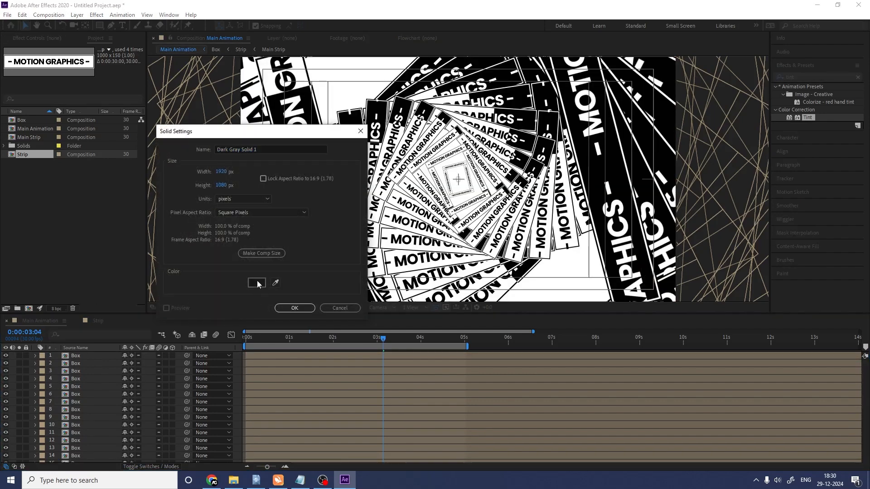
pyautogui.click(257, 283)
pyautogui.moveTo(140, 207); pyautogui.dragTo(60, 157)
pyautogui.press('Return')
pyautogui.press('Return')
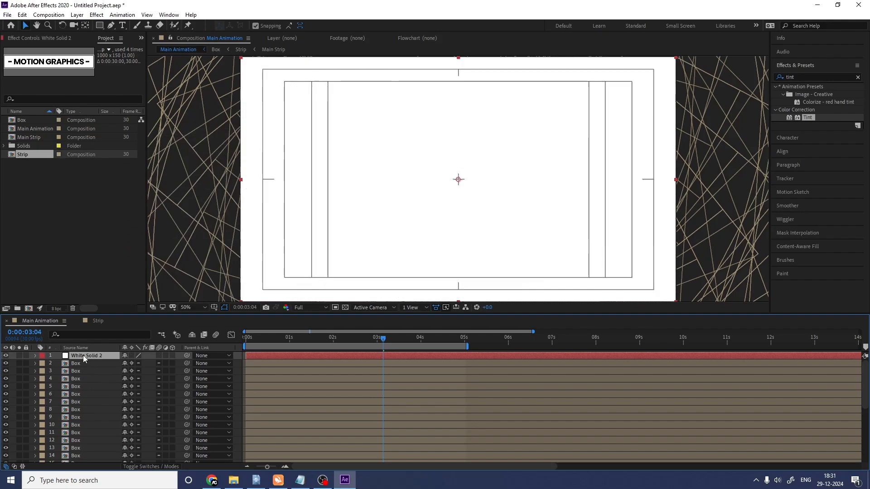
pyautogui.moveTo(110, 466); pyautogui.dragTo(108, 457)
pyautogui.press('space')
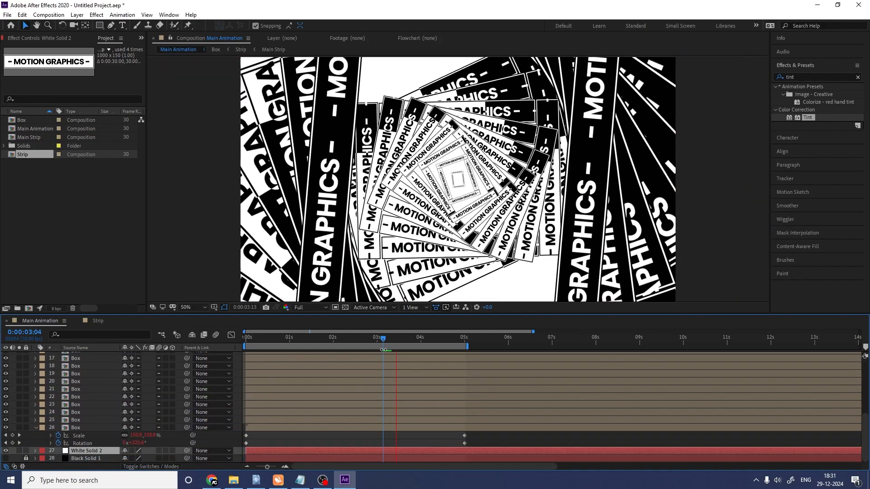